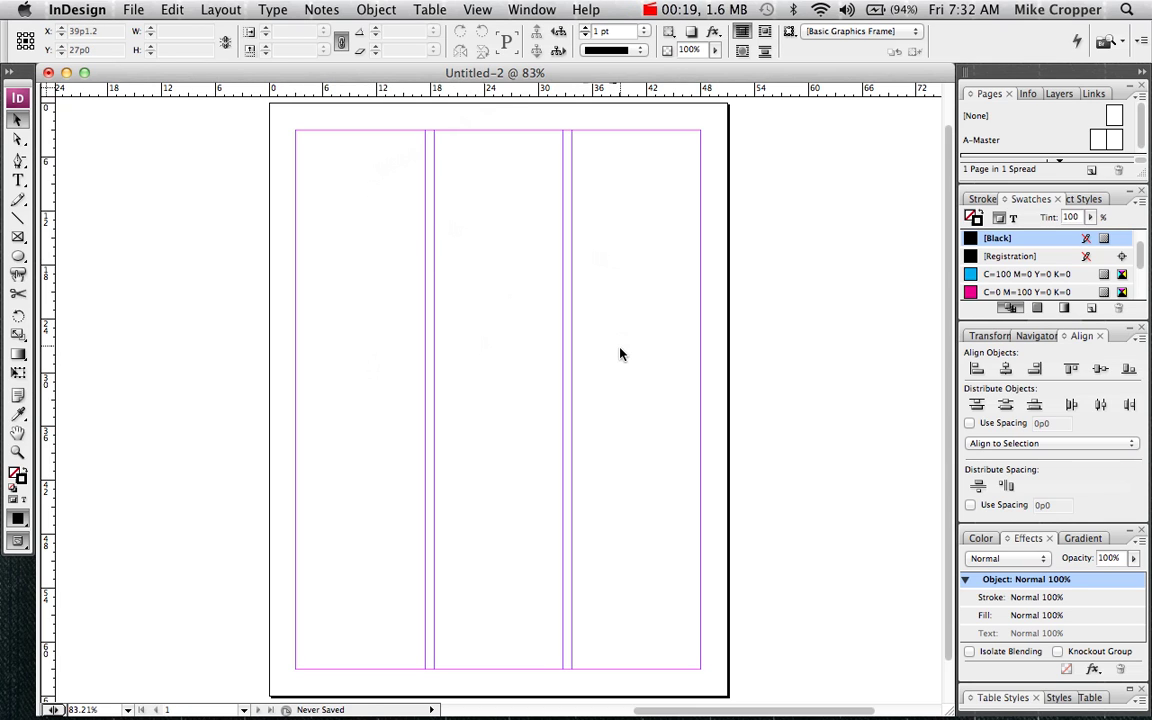
Step: Create 3 rows of horizontal guides fitted to the margins, previewing them before applying
{"action": "left_click", "coordinate": [222, 10]}
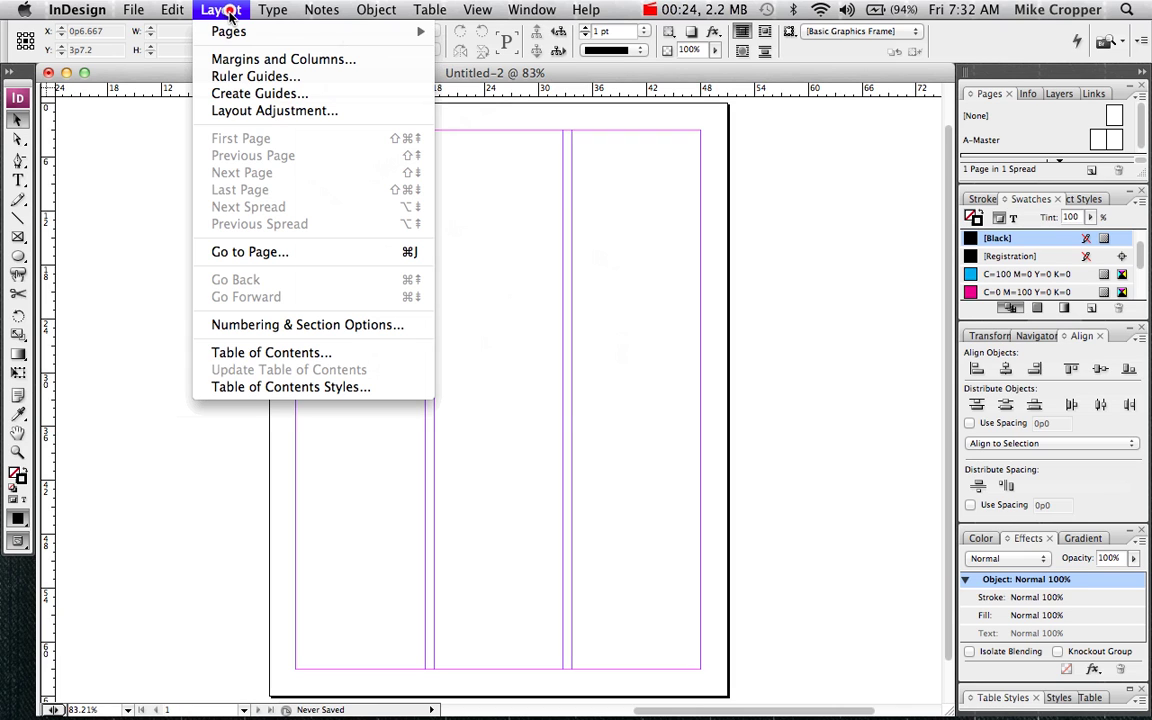
{"action": "left_click", "coordinate": [267, 100]}
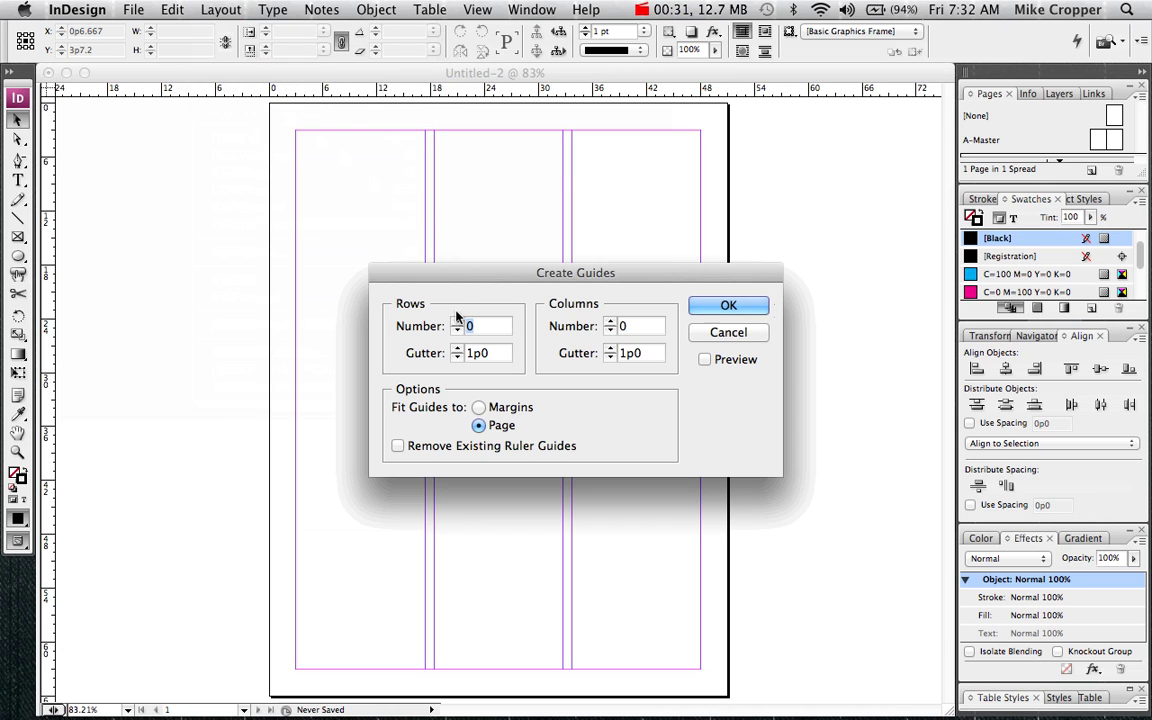
{"action": "left_click", "coordinate": [456, 322]}
{"action": "left_click", "coordinate": [456, 322]}
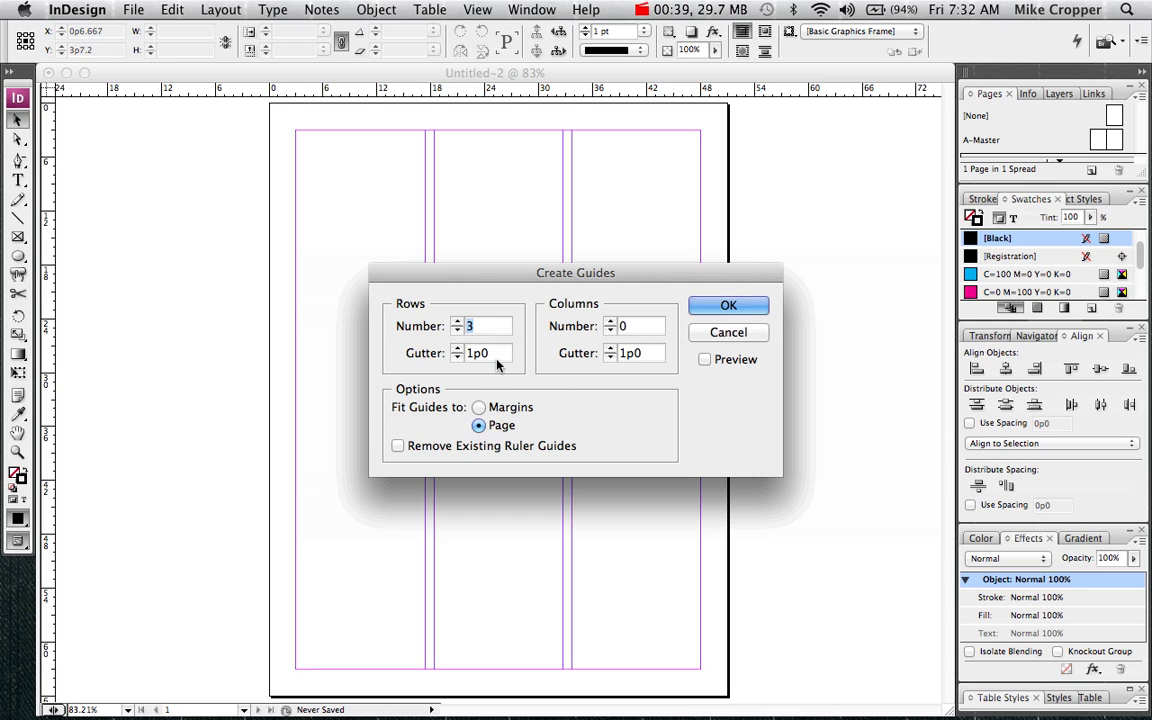
{"action": "left_click", "coordinate": [481, 408]}
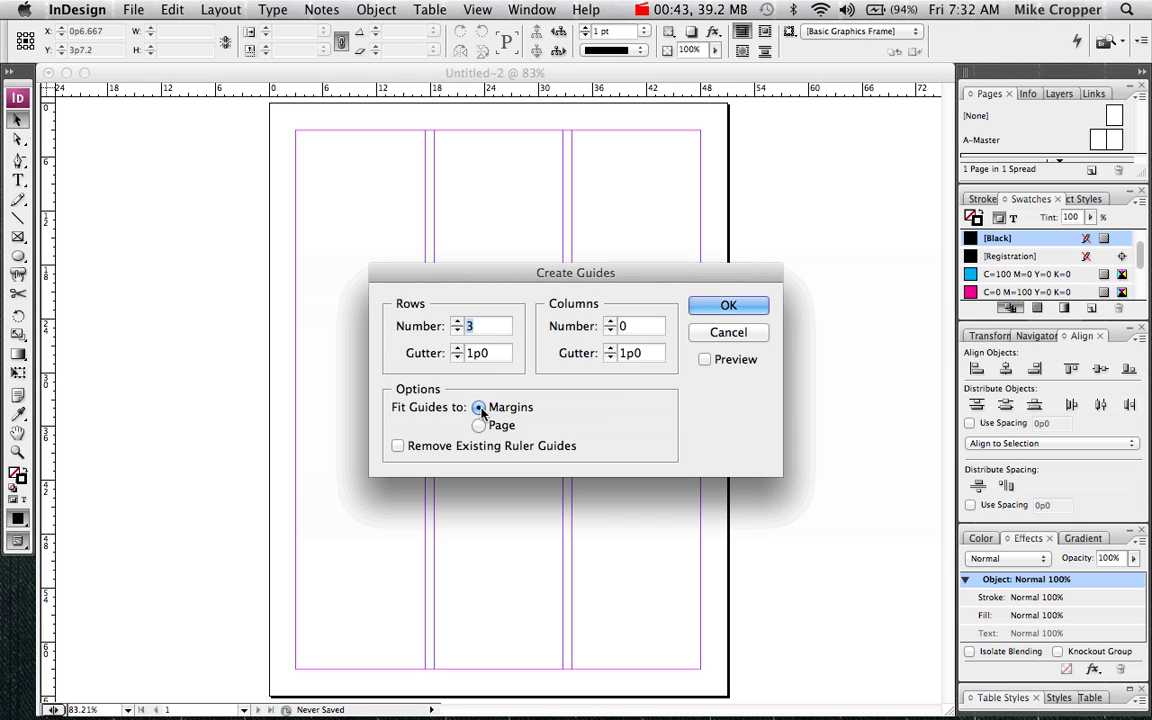
{"action": "left_click", "coordinate": [704, 360]}
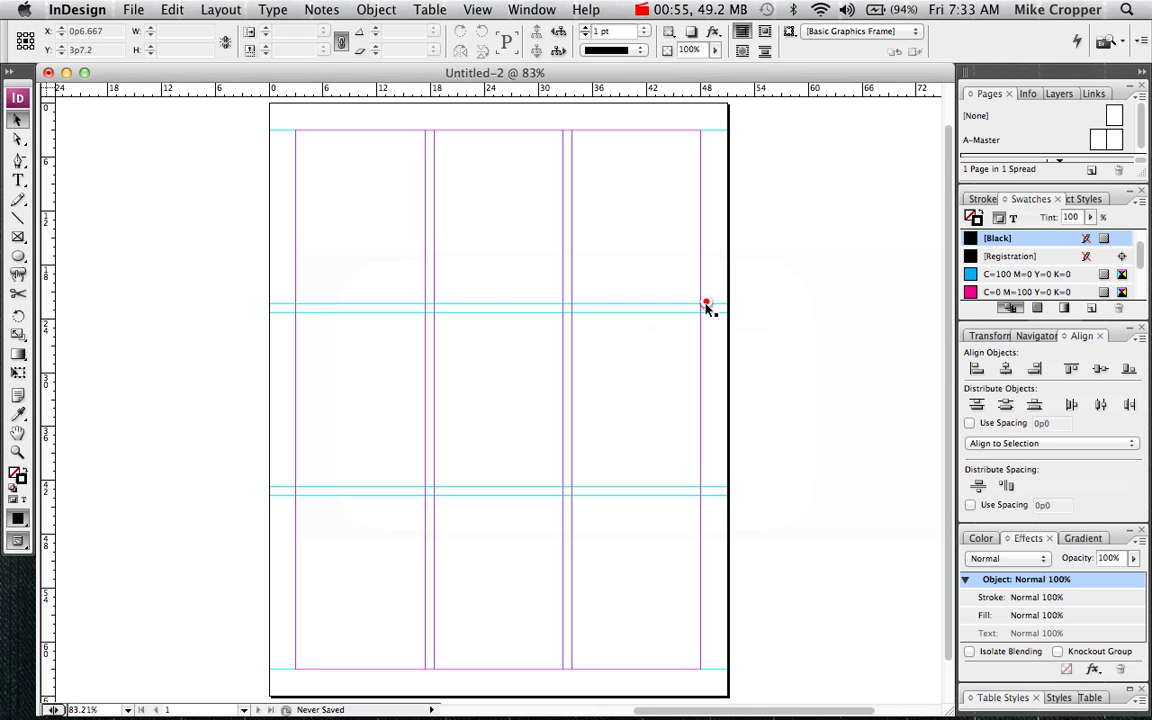
{"action": "left_click", "coordinate": [728, 306]}
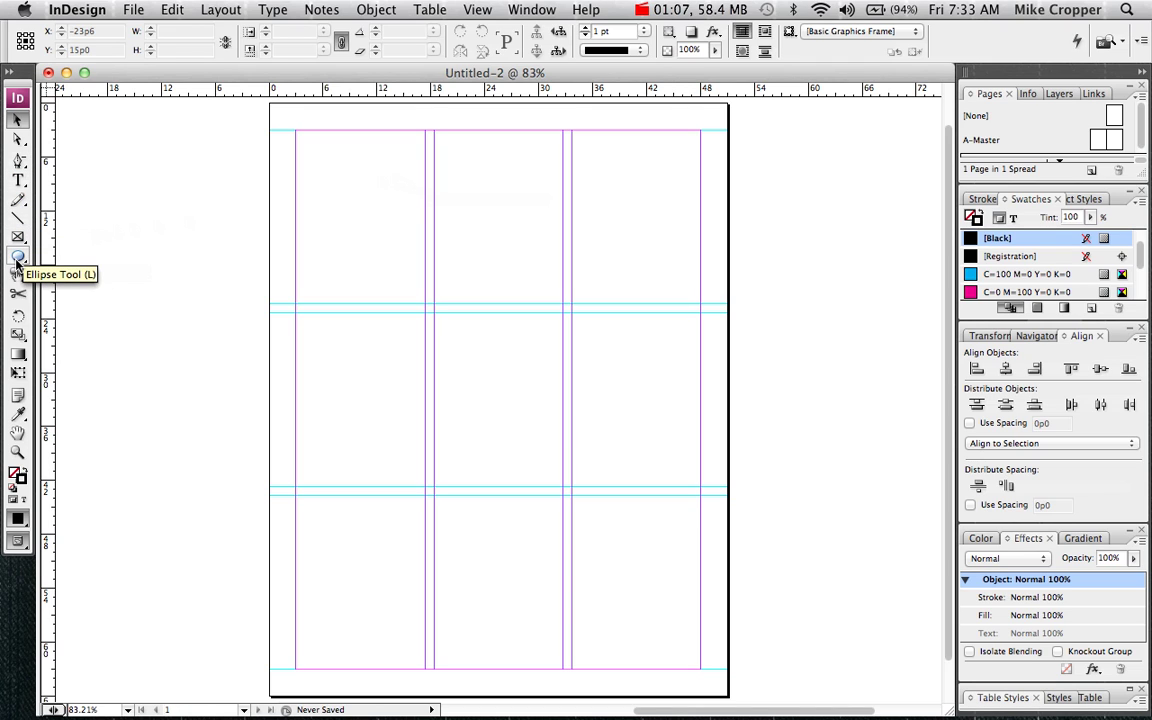
Step: Draw a rectangle over the top row's first two columns and fill it with magenta (C=0 M=100 Y=0 K=0)
{"action": "left_click_drag", "start_coordinate": [17, 262], "coordinate": [107, 259]}
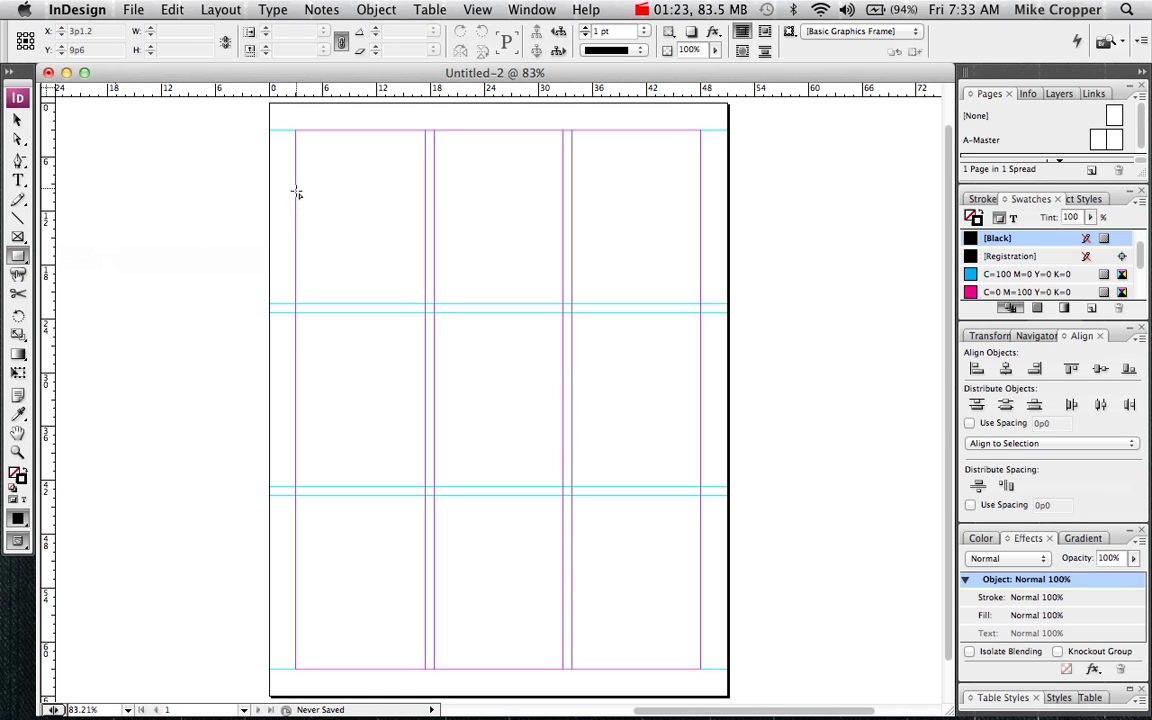
{"action": "left_click_drag", "start_coordinate": [297, 193], "coordinate": [563, 304]}
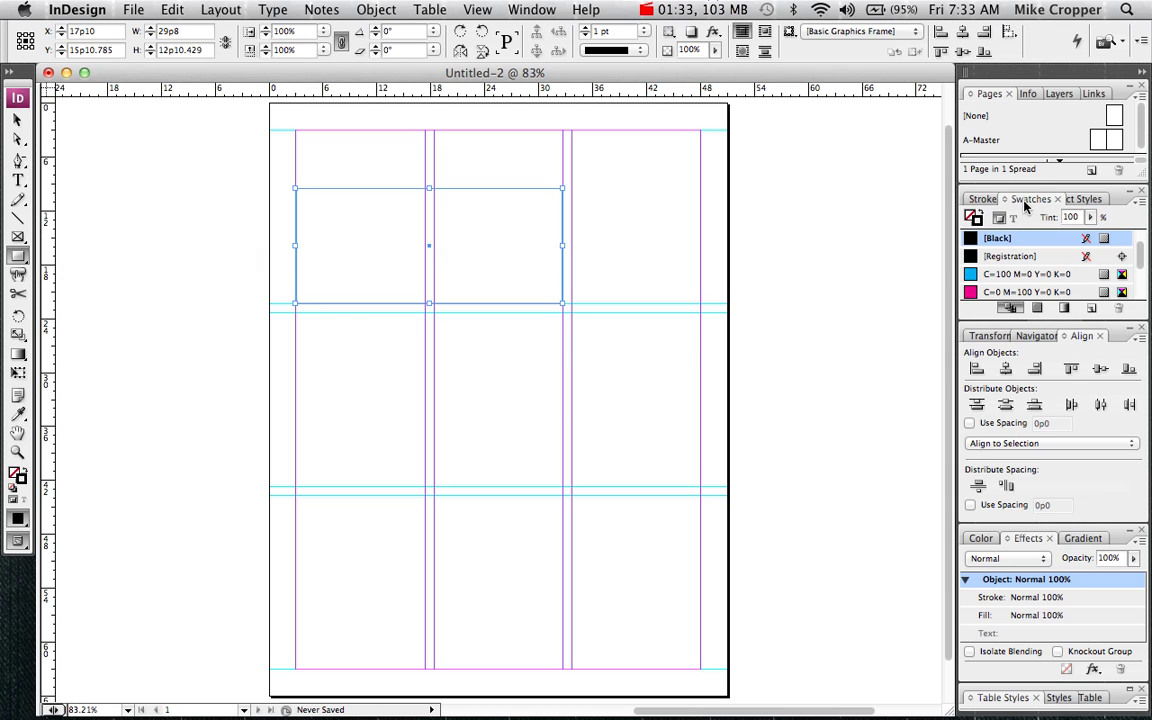
{"action": "left_click", "coordinate": [975, 220]}
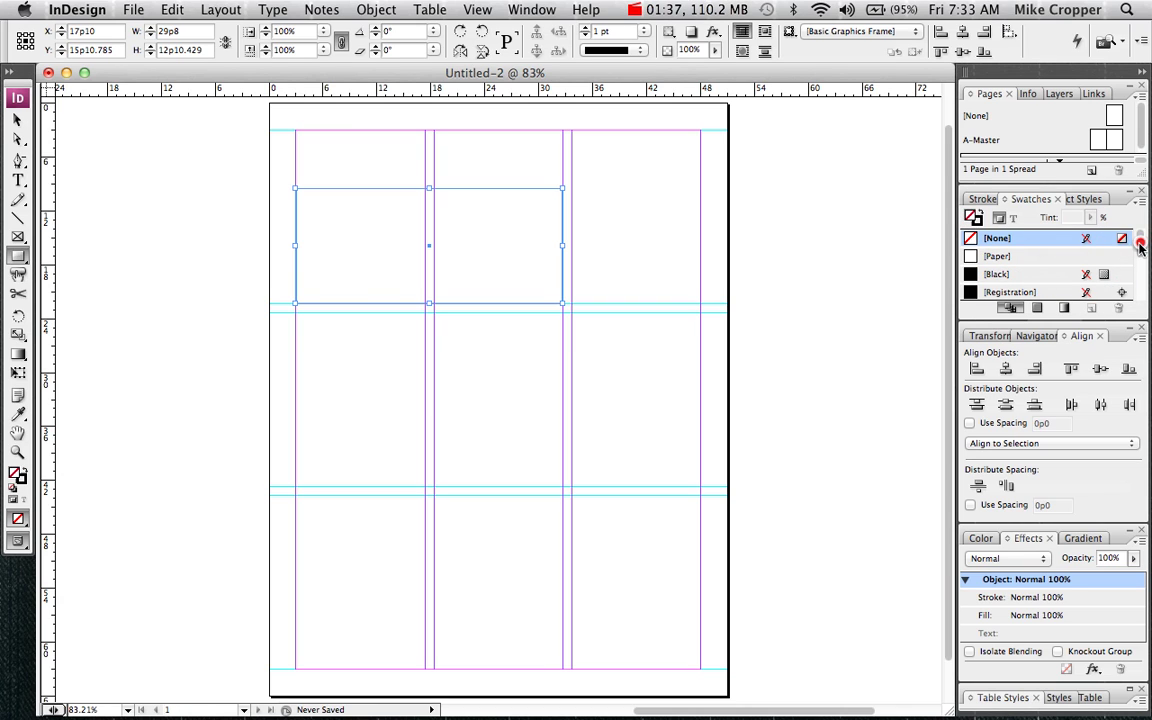
{"action": "scroll", "coordinate": [1137, 249], "scroll_direction": "down", "scroll_amount": 3}
{"action": "left_click", "coordinate": [1008, 276]}
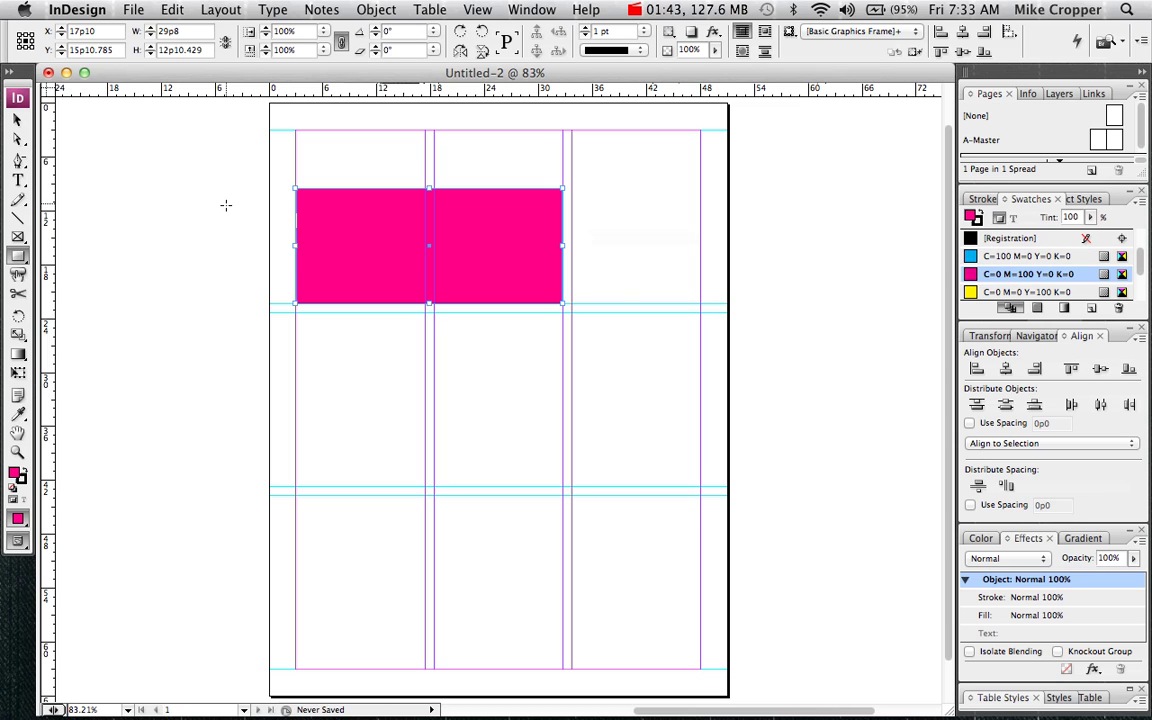
Step: Create a black 3 in by 3 in square at the middle row's left, plus a smaller black square beside it
{"action": "left_click", "coordinate": [18, 258]}
{"action": "left_click", "coordinate": [297, 331]}
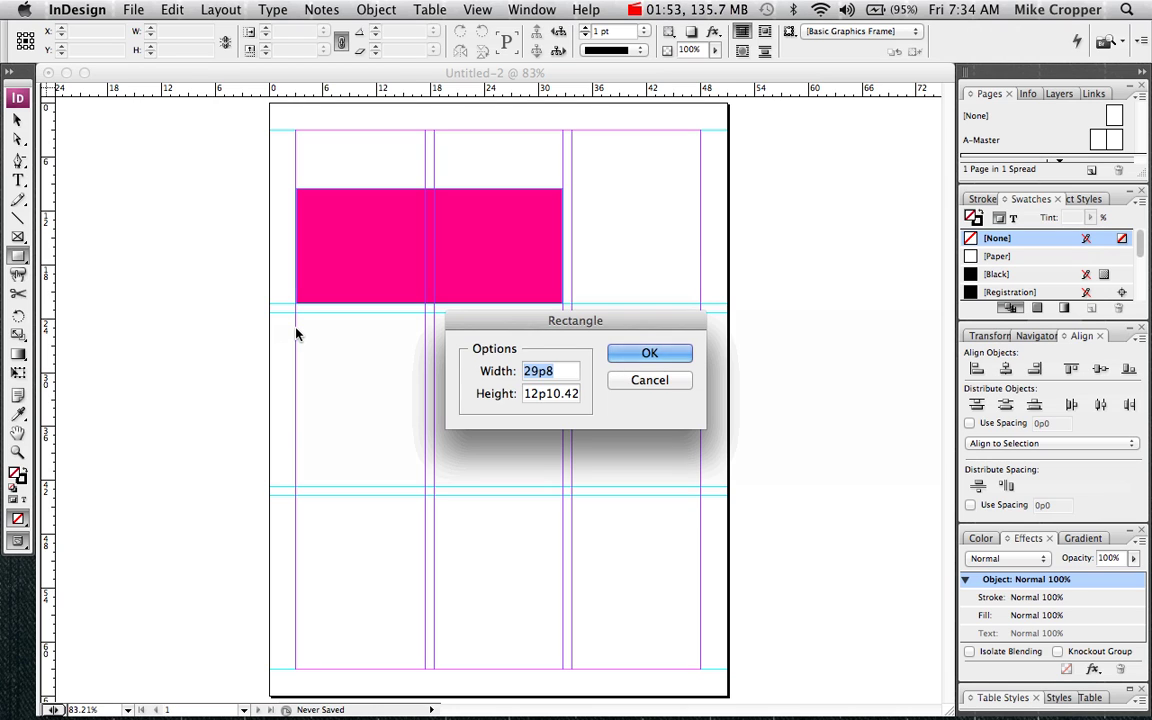
{"action": "type", "text": "3 in"}
{"action": "key", "text": "Tab"}
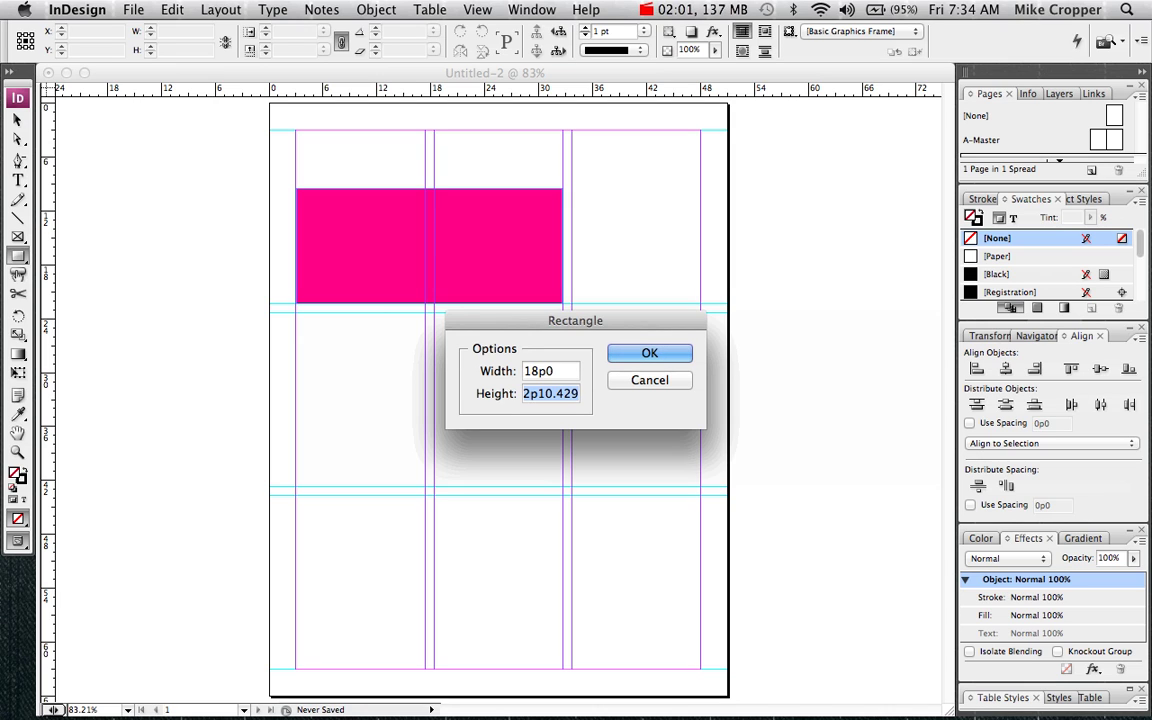
{"action": "type", "text": "3 in"}
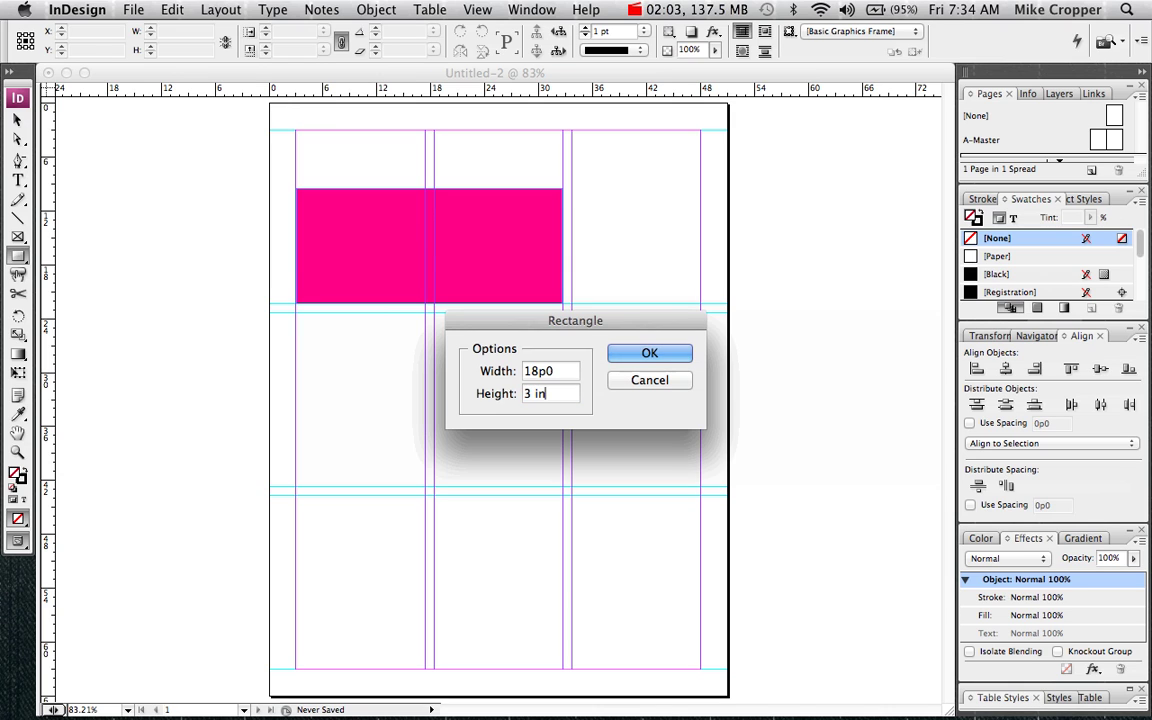
{"action": "key", "text": "Tab"}
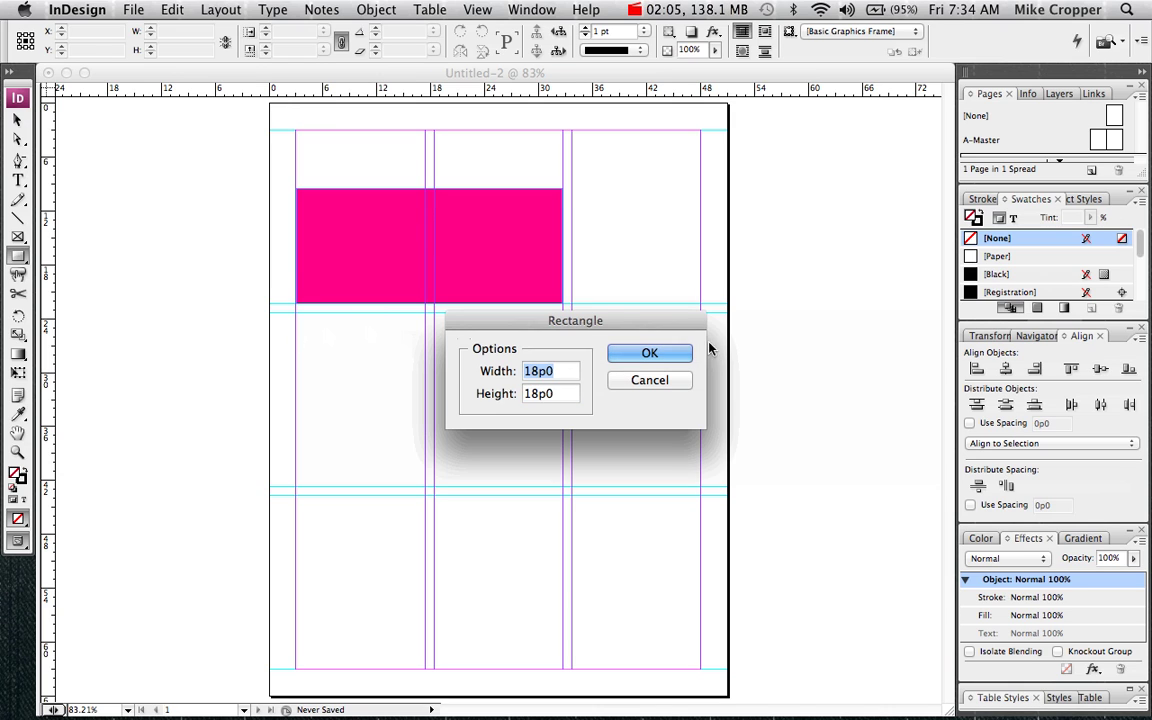
{"action": "left_click", "coordinate": [672, 363]}
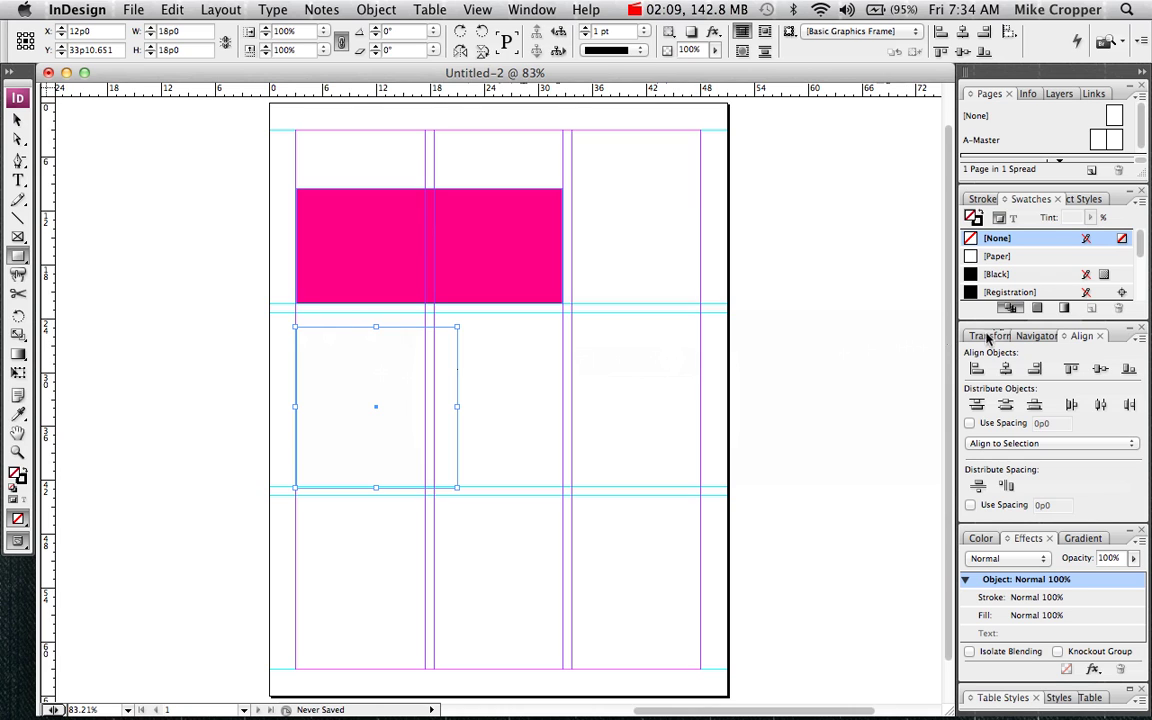
{"action": "left_click", "coordinate": [1000, 274]}
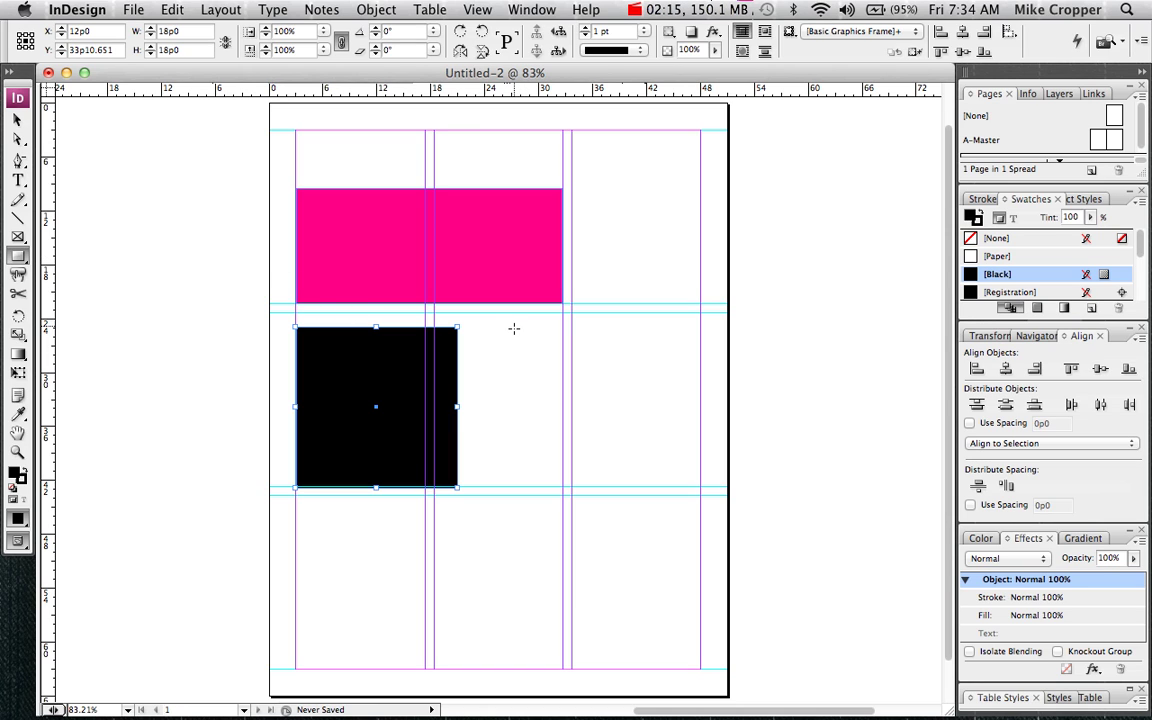
{"action": "left_click_drag", "start_coordinate": [513, 326], "coordinate": [674, 430]}
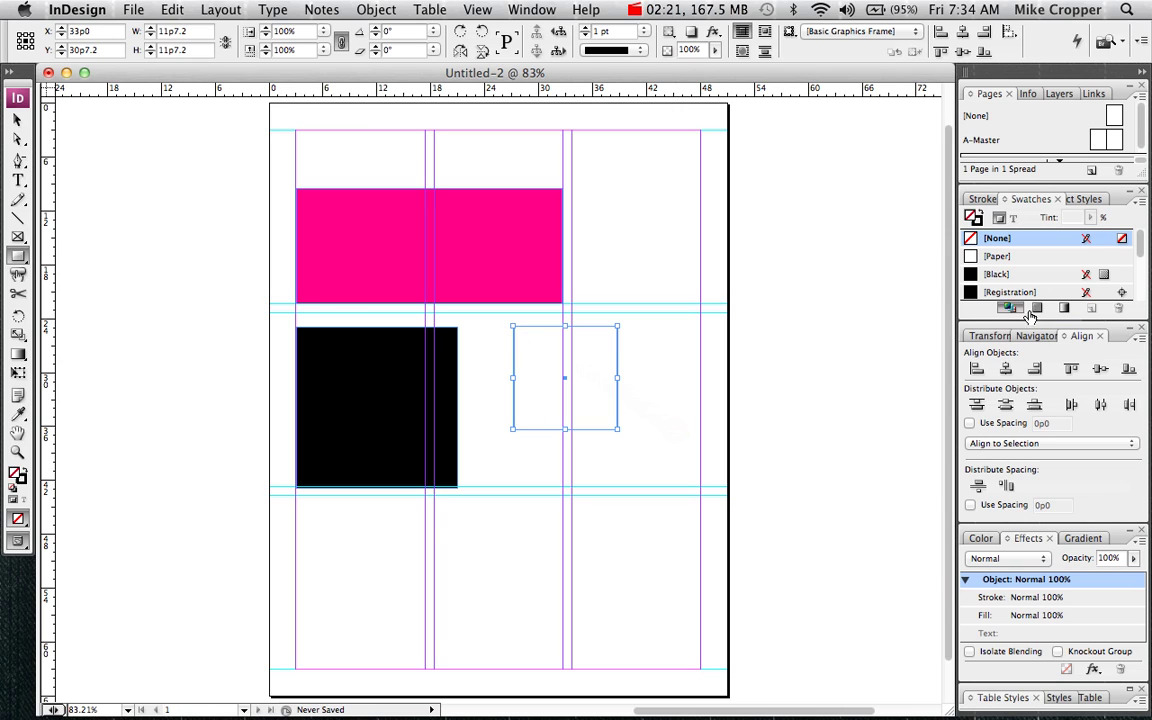
{"action": "left_click", "coordinate": [1000, 274]}
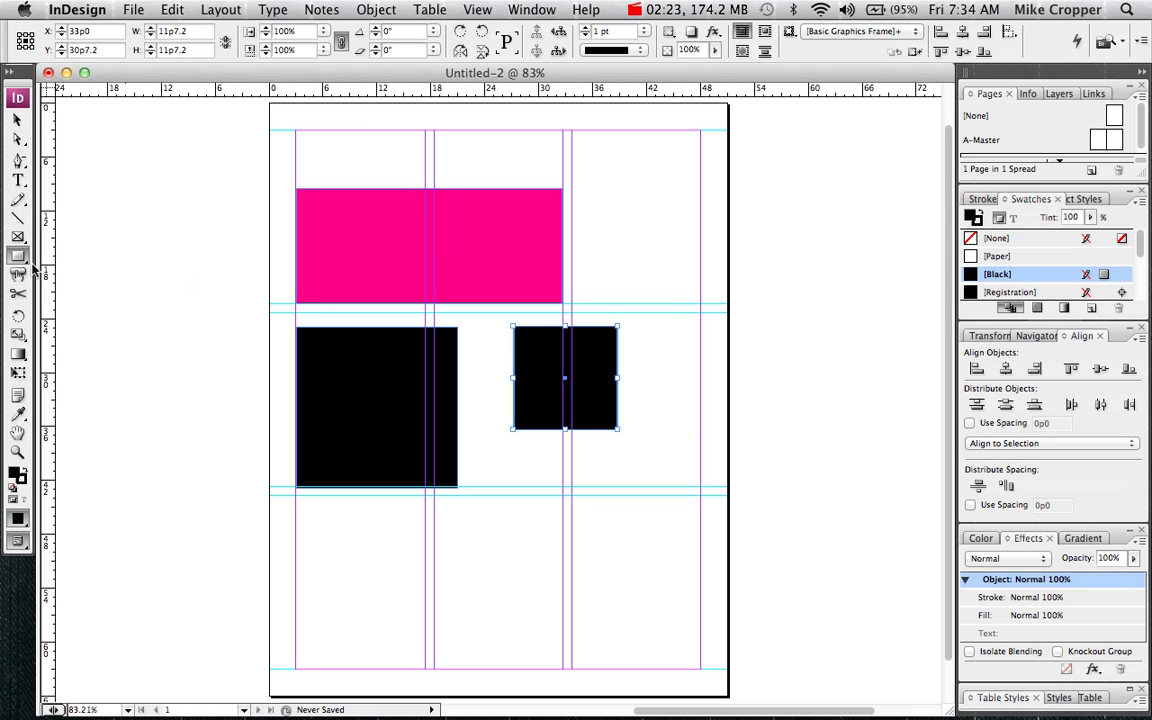
Step: Draw a top-right circle, a flat ellipse, and a small circle on the lower guide, filling the small circle yellow
{"action": "left_click_drag", "start_coordinate": [18, 256], "coordinate": [77, 283]}
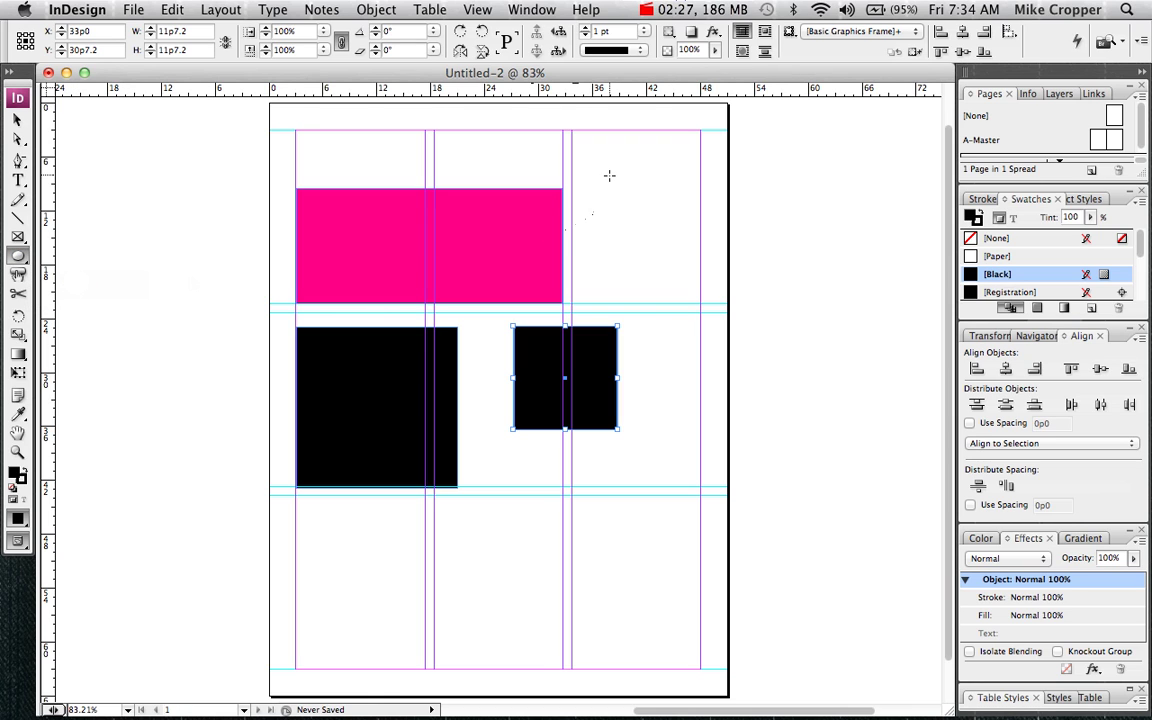
{"action": "left_click_drag", "start_coordinate": [609, 174], "coordinate": [757, 311]}
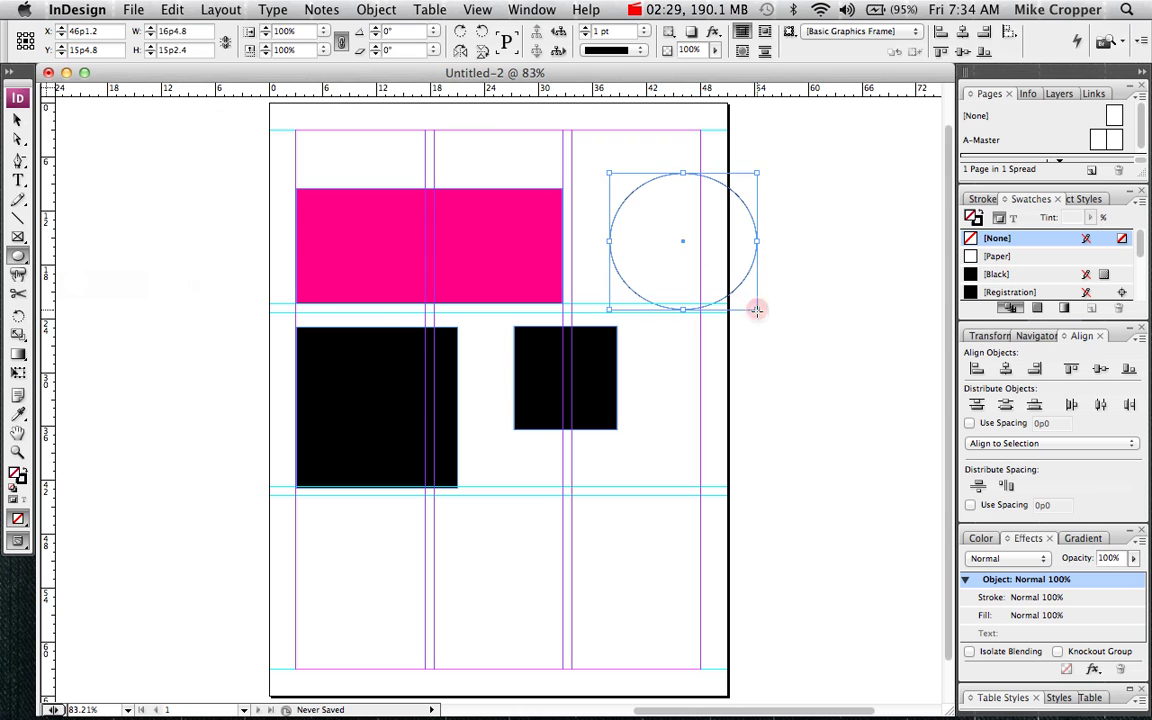
{"action": "left_click_drag", "start_coordinate": [675, 373], "coordinate": [832, 420]}
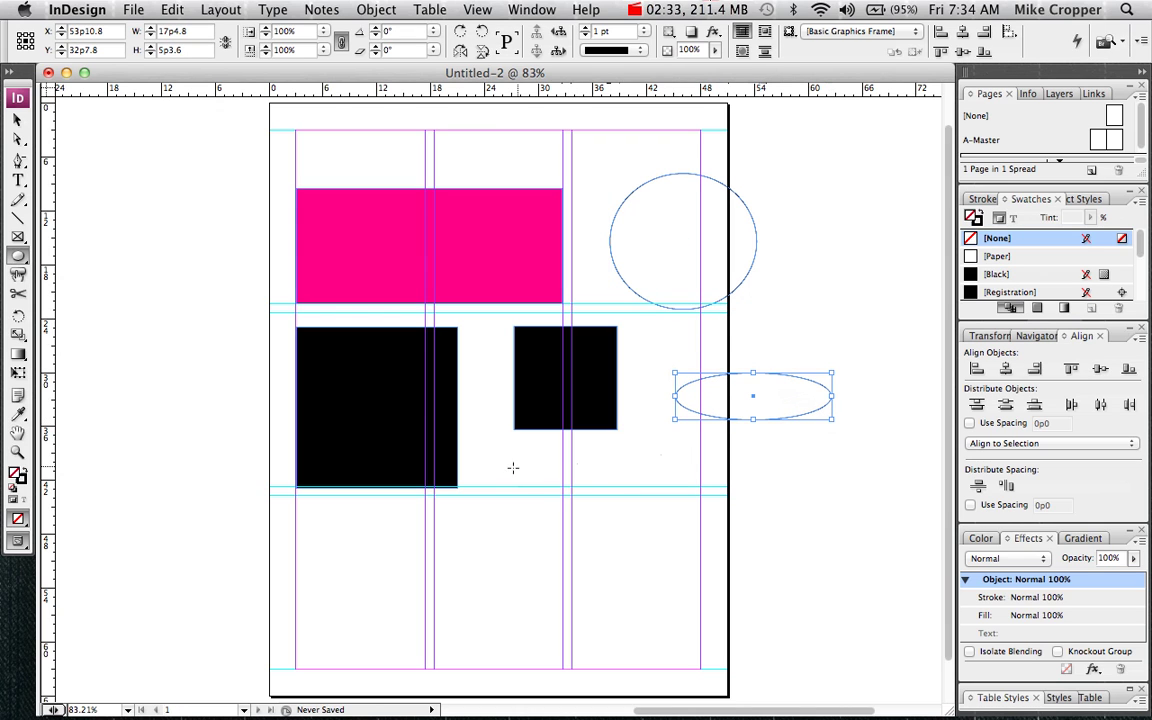
{"action": "left_click_drag", "start_coordinate": [498, 464], "coordinate": [617, 550]}
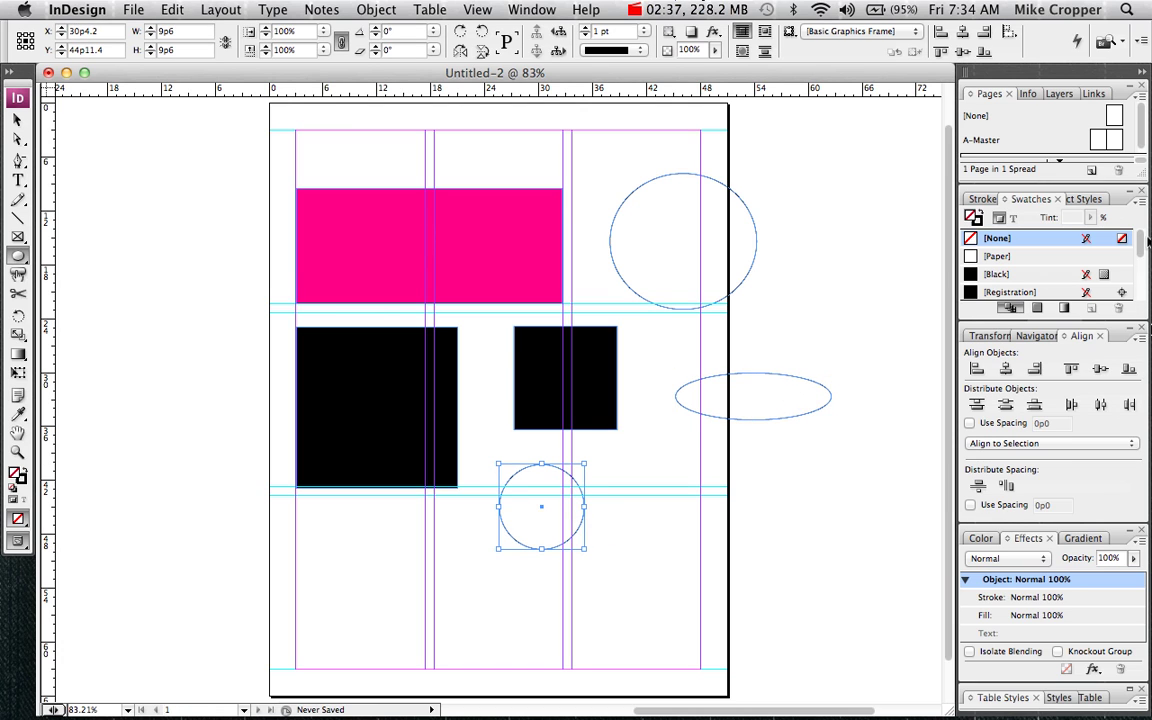
{"action": "scroll", "coordinate": [1142, 249], "scroll_direction": "down", "scroll_amount": 3}
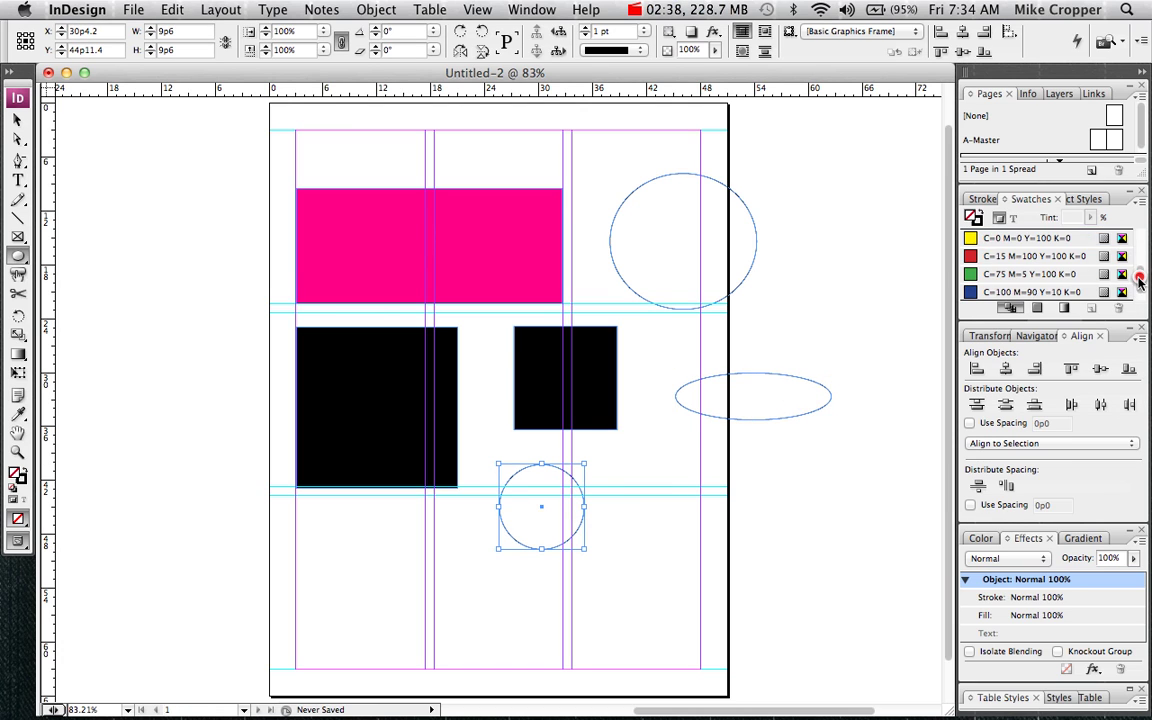
{"action": "left_click", "coordinate": [1025, 240]}
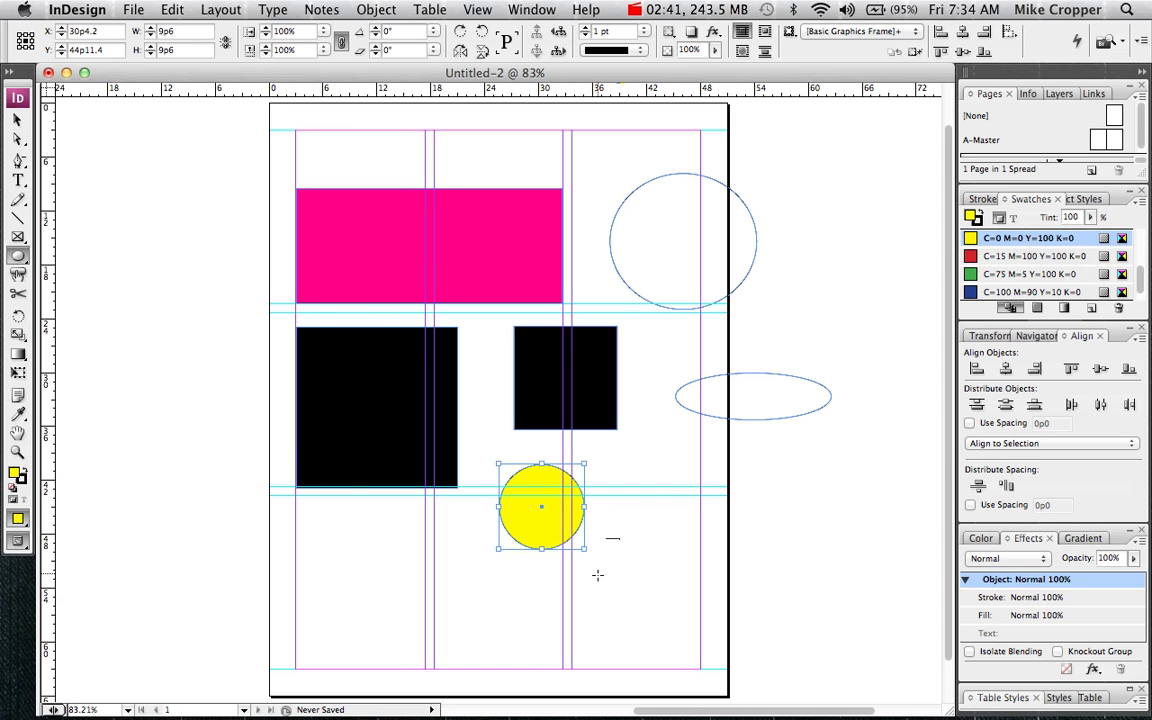
Step: Create a 1 in by 1 in circle on the pasteboard left of the page and fill it with black
{"action": "left_click", "coordinate": [184, 261]}
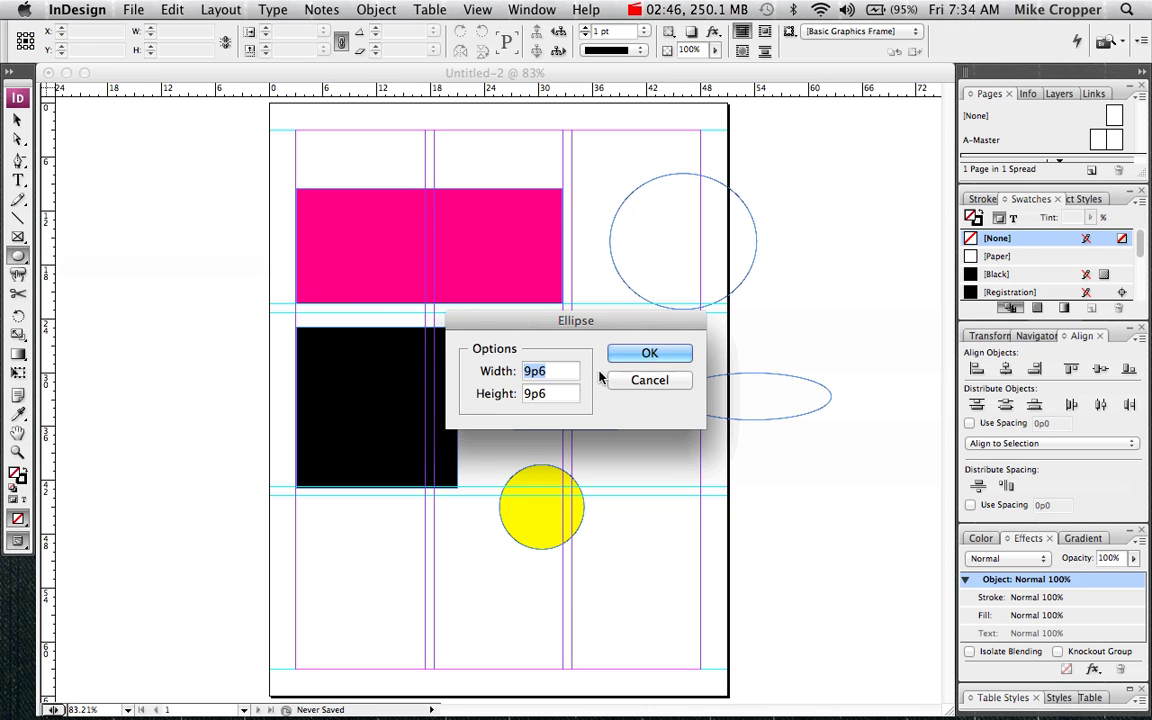
{"action": "type", "text": "1 in"}
{"action": "key", "text": "Tab"}
{"action": "type", "text": "1 in"}
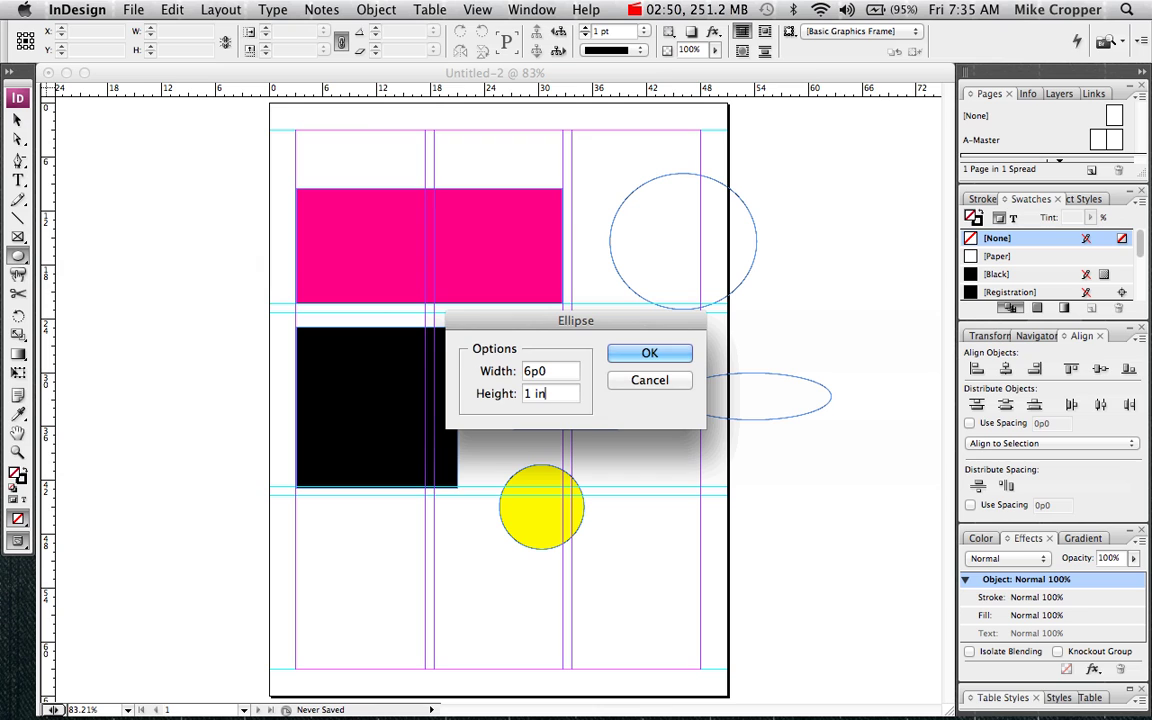
{"action": "left_click", "coordinate": [649, 353]}
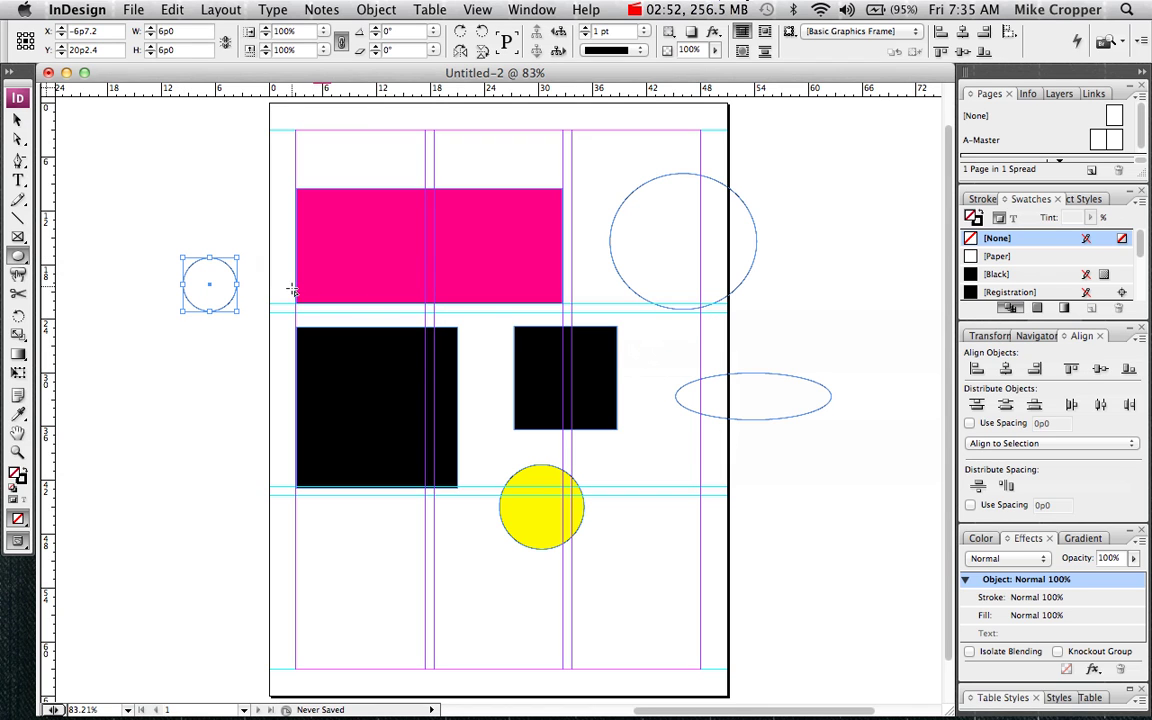
{"action": "left_click", "coordinate": [1034, 280]}
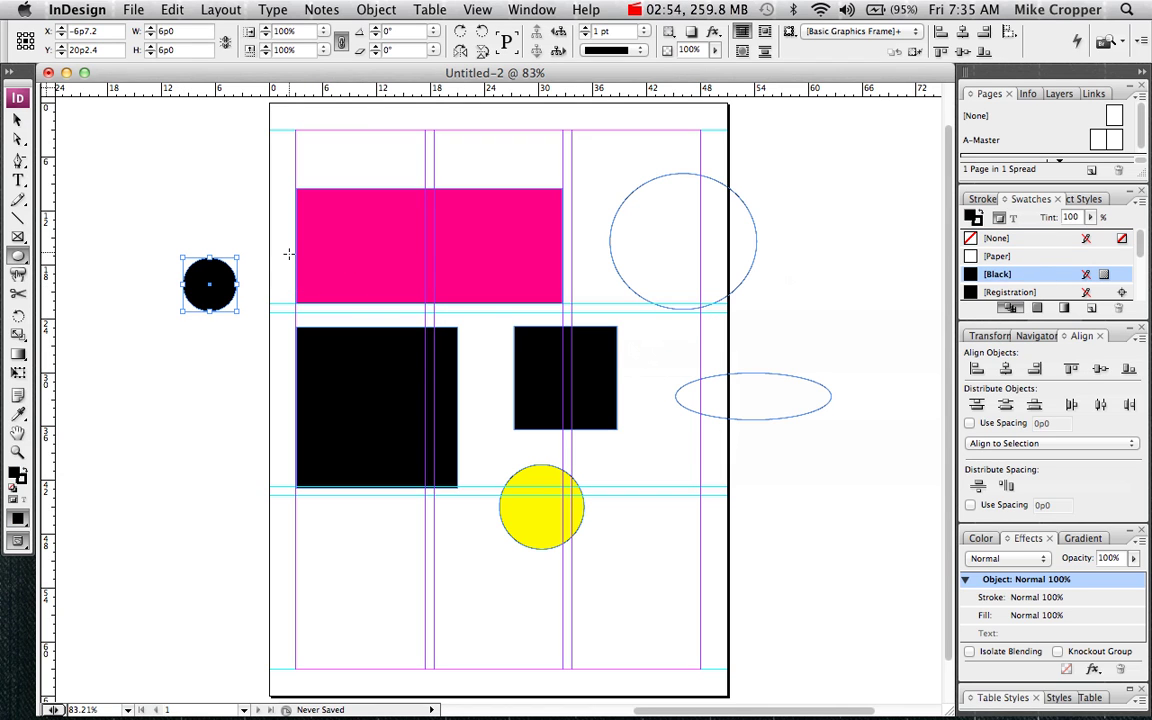
{"action": "left_click_drag", "start_coordinate": [24, 262], "coordinate": [96, 300]}
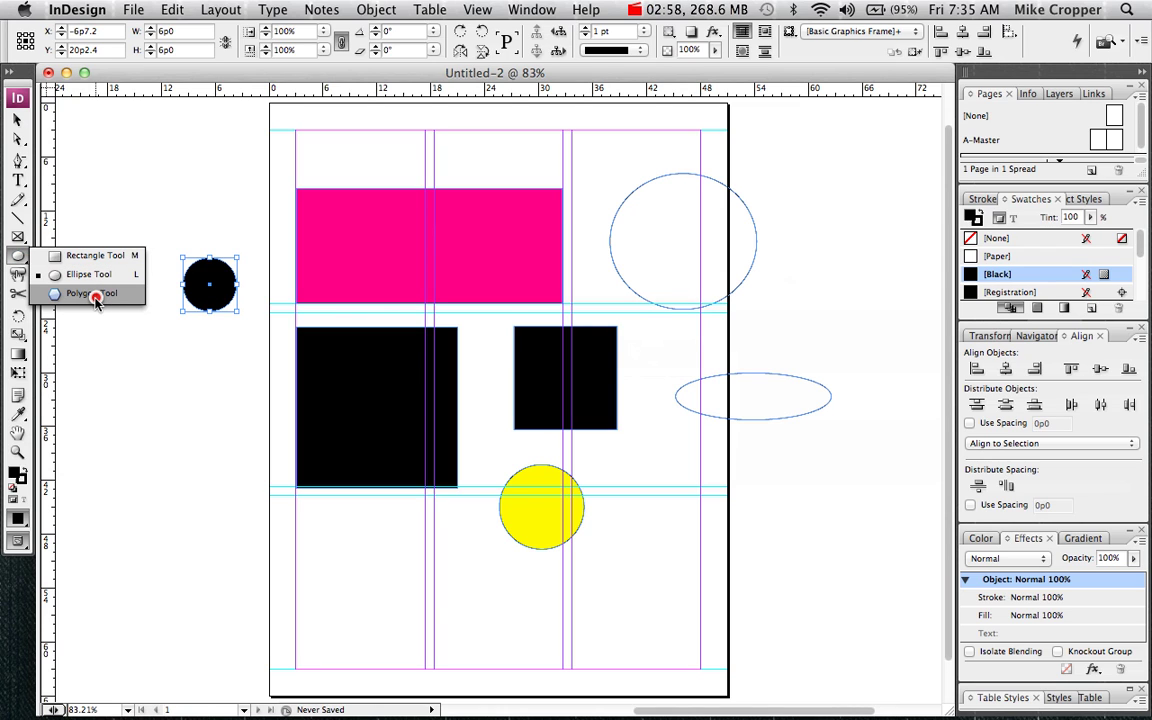
Step: Create a black pentagon (5 sides, 0% star inset) in the lower-left cell, then select all shapes
{"action": "left_click_drag", "start_coordinate": [96, 300], "coordinate": [120, 297]}
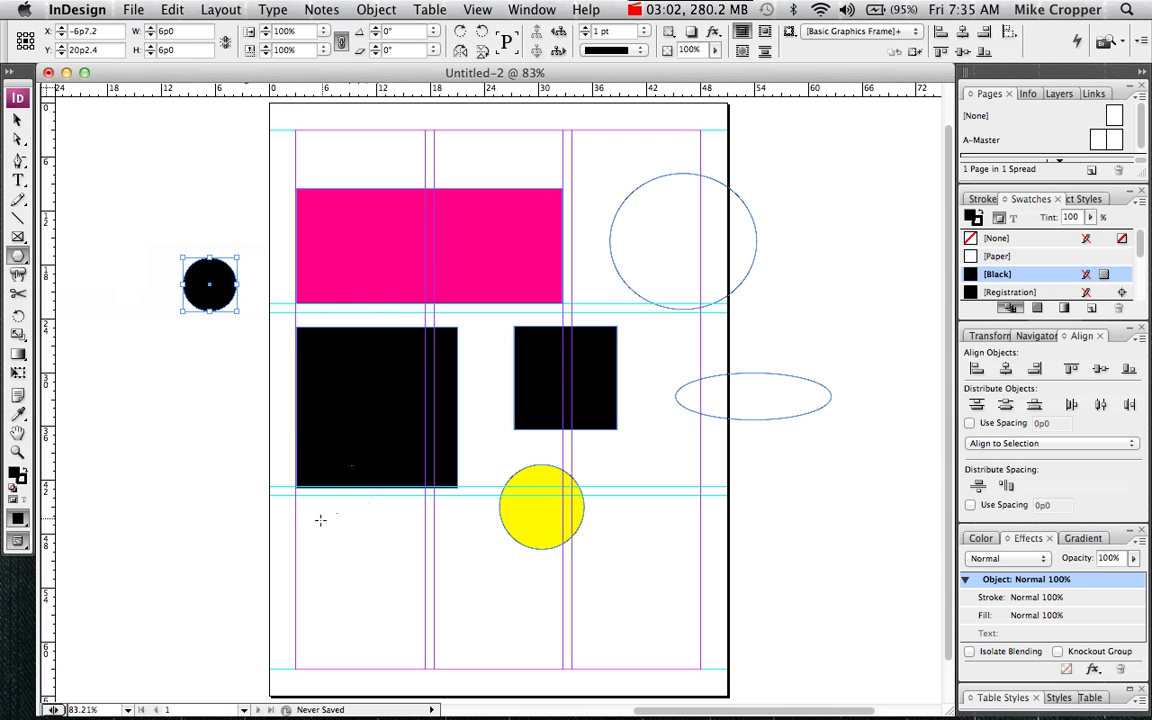
{"action": "left_click_drag", "start_coordinate": [307, 513], "coordinate": [449, 624]}
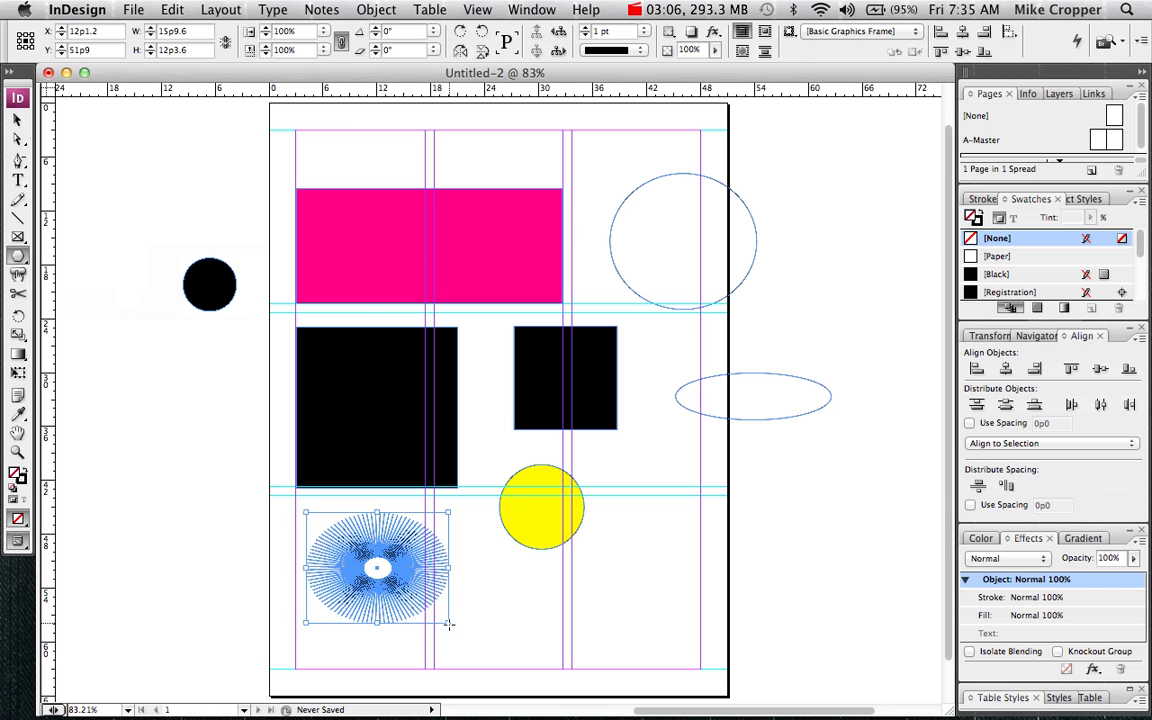
{"action": "key", "text": "super+z"}
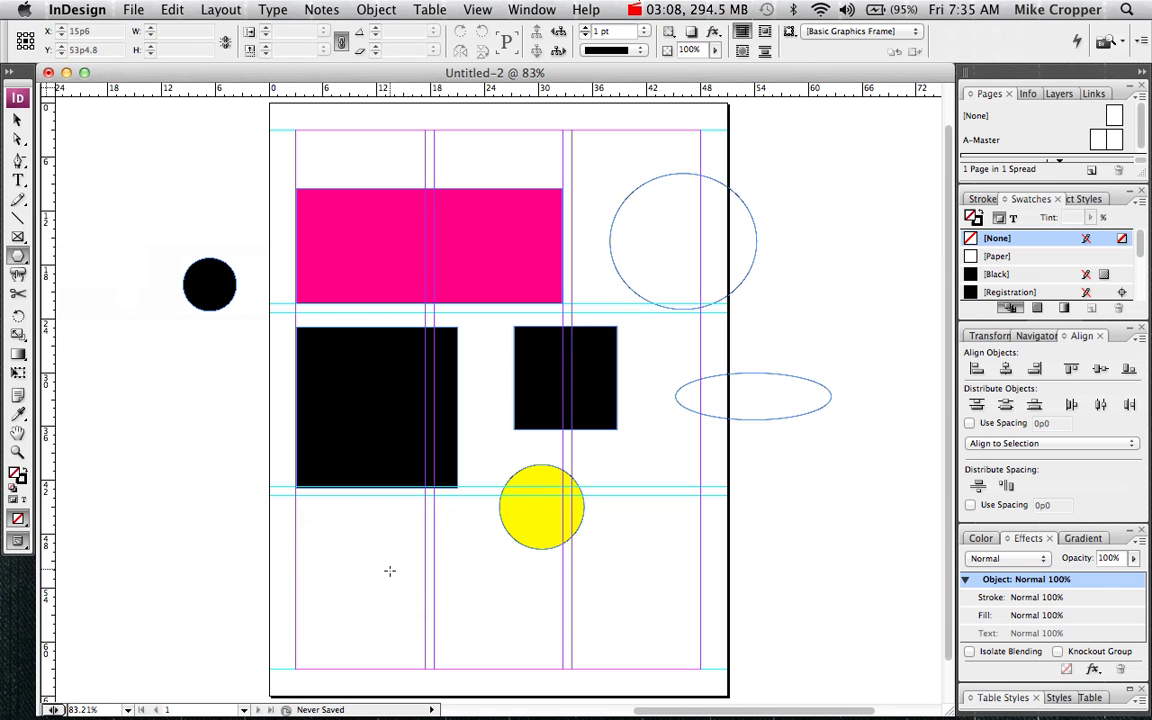
{"action": "left_click", "coordinate": [311, 544]}
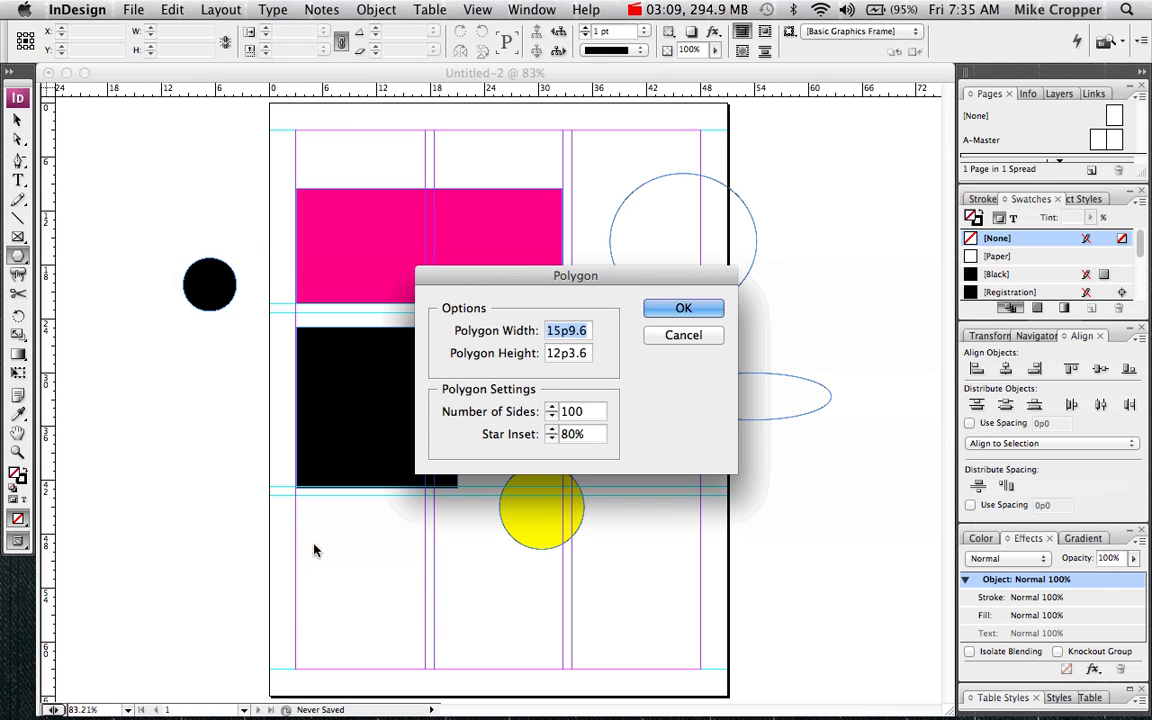
{"action": "double_click", "coordinate": [578, 411]}
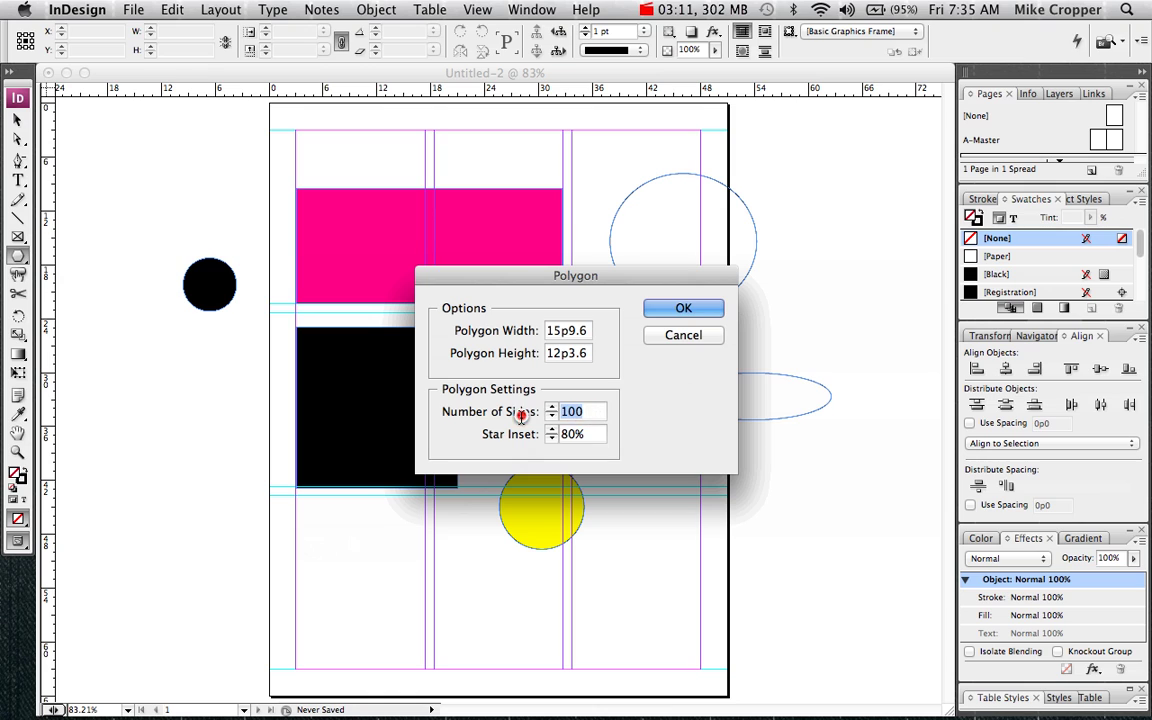
{"action": "type", "text": "5"}
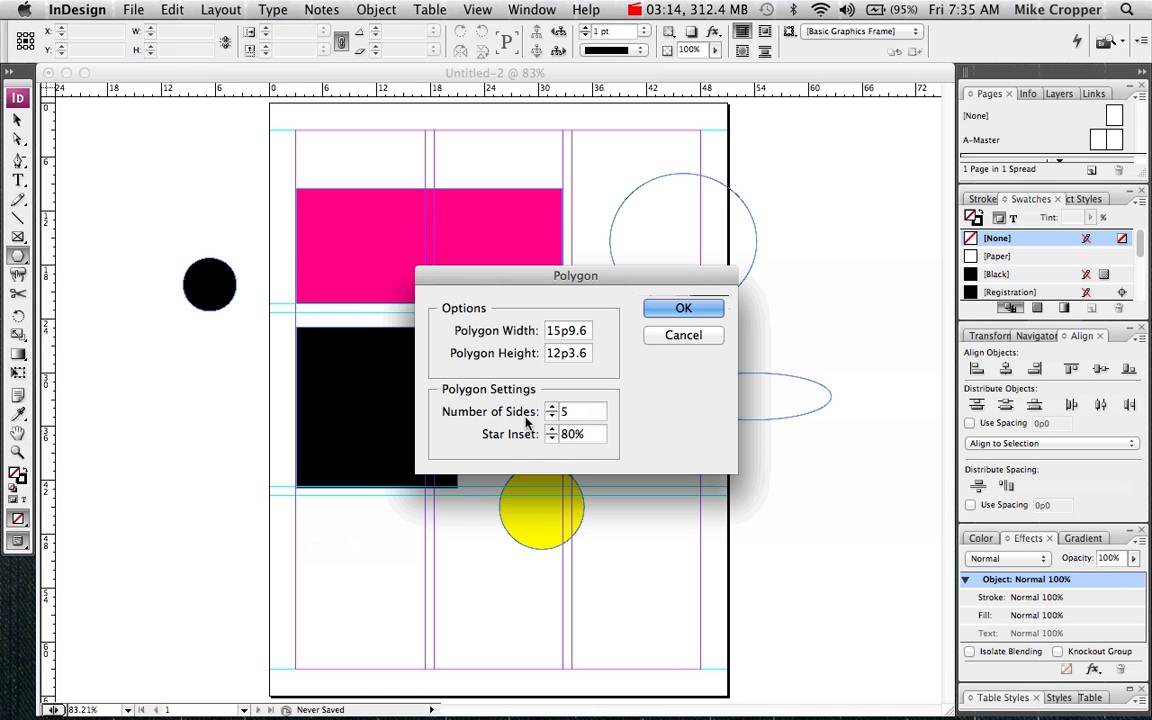
{"action": "left_click", "coordinate": [556, 434]}
{"action": "type", "text": "0"}
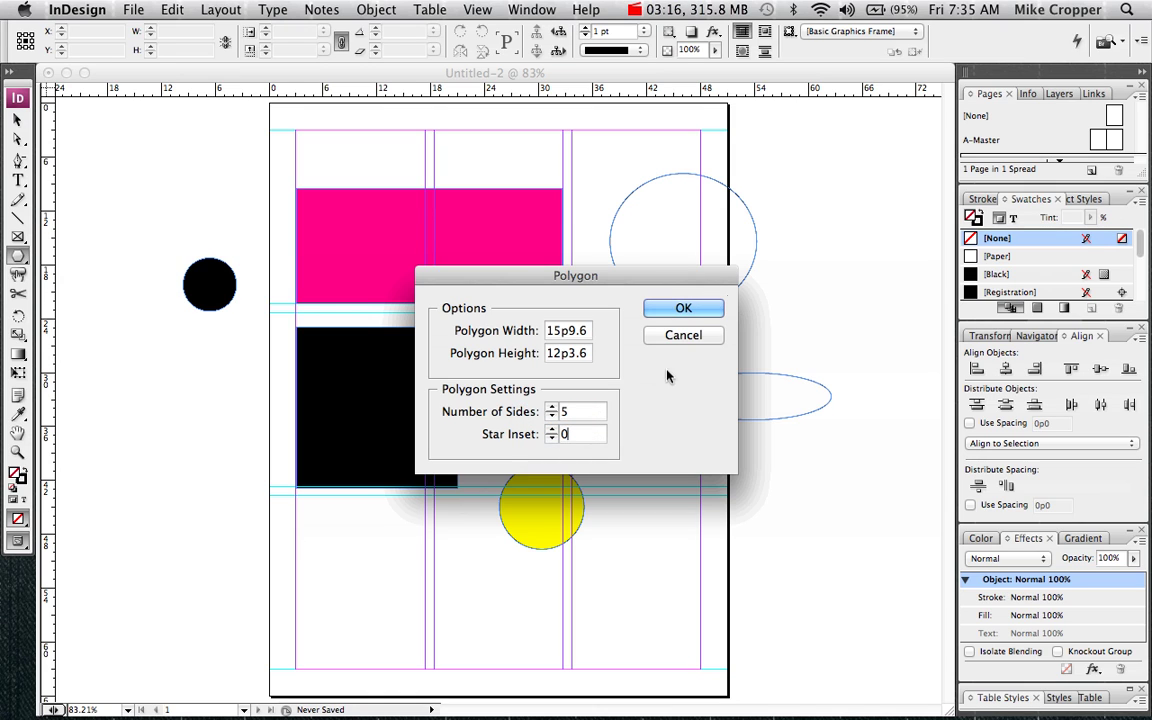
{"action": "left_click", "coordinate": [680, 310]}
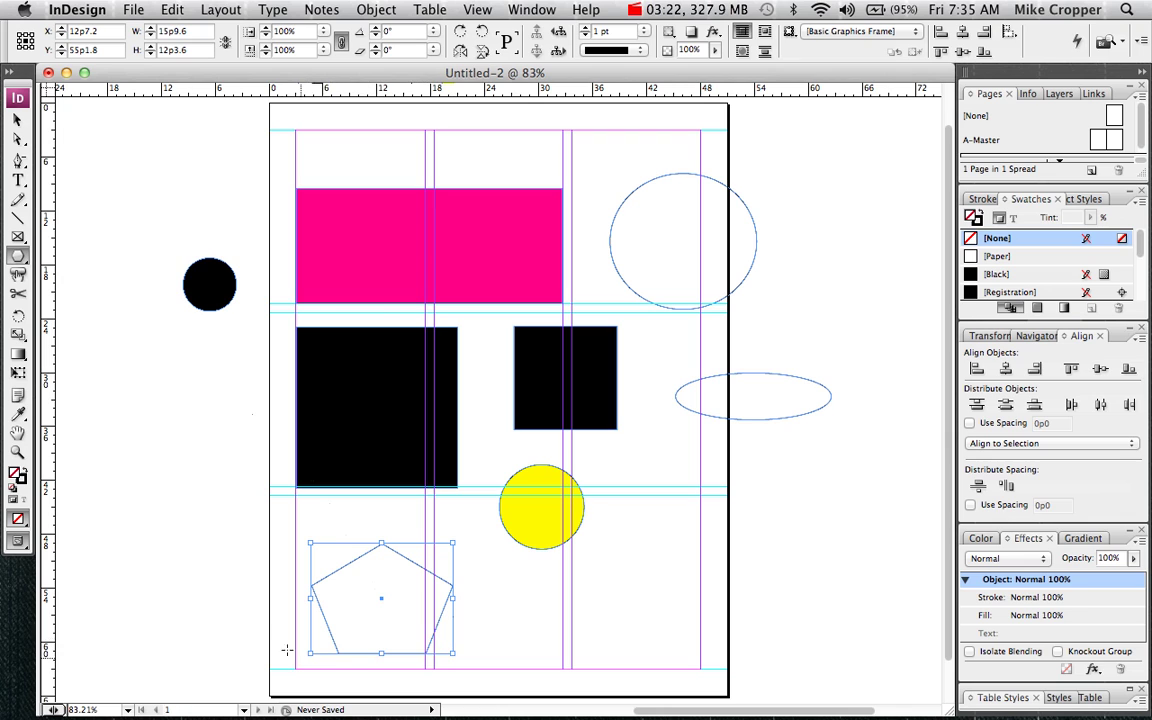
{"action": "left_click", "coordinate": [1006, 276]}
{"action": "key", "text": "v"}
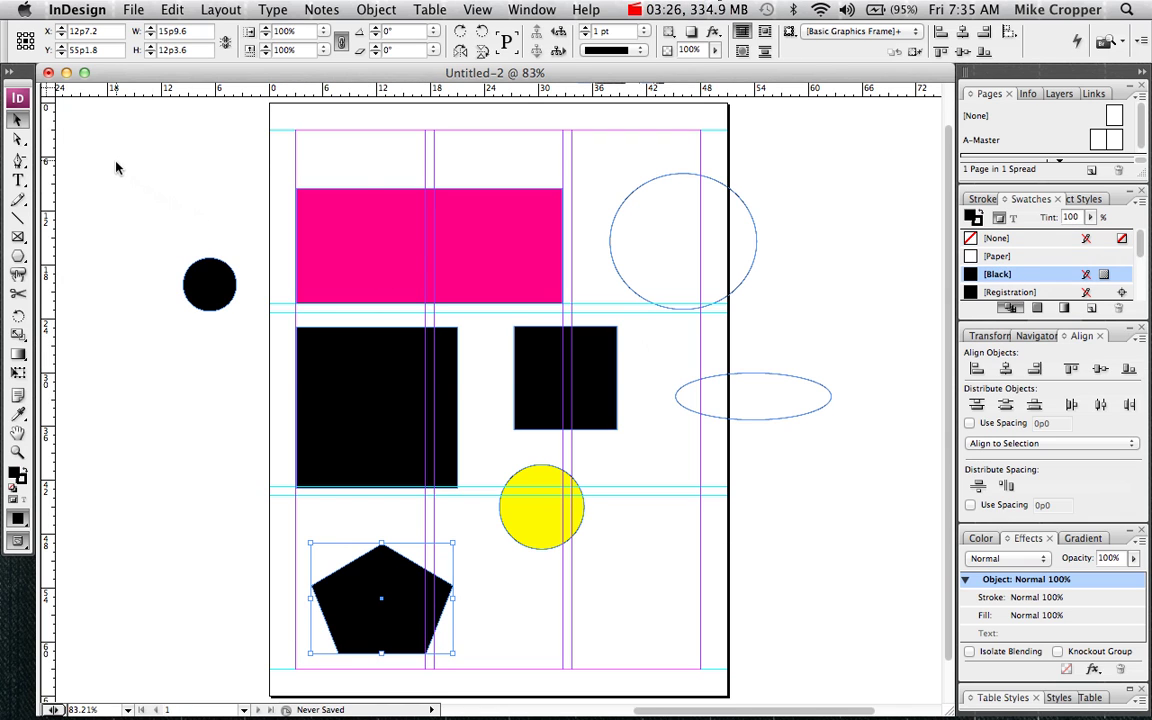
{"action": "left_click_drag", "start_coordinate": [116, 168], "coordinate": [834, 636]}
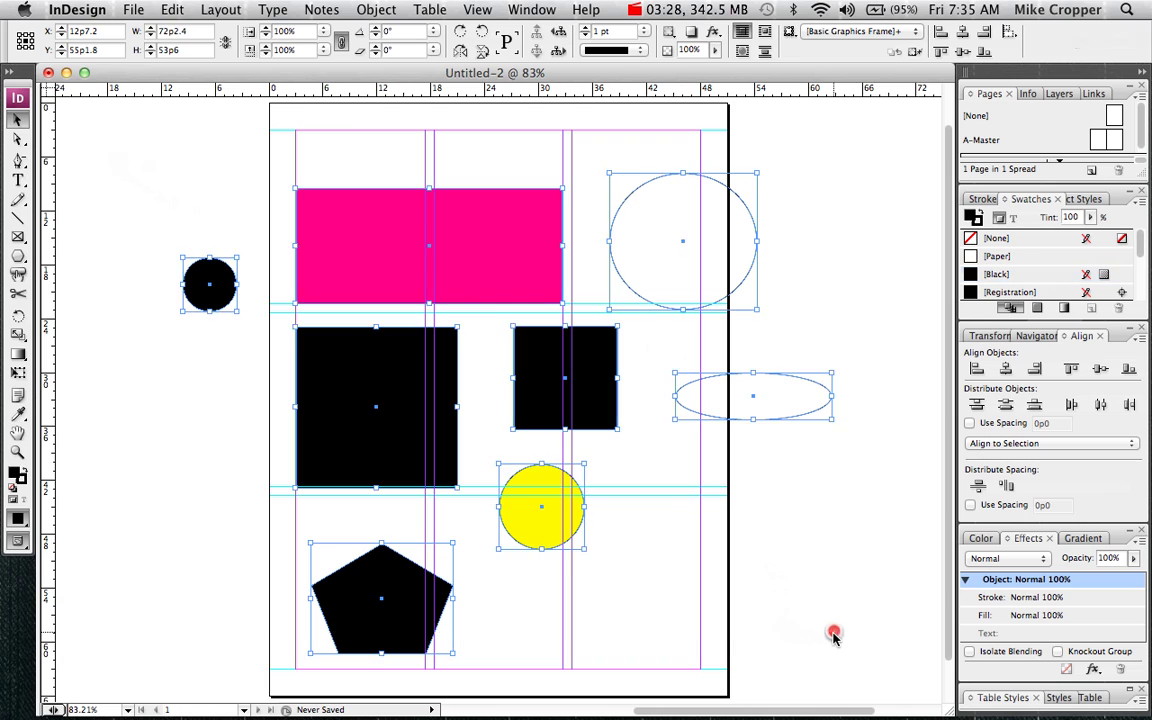
Step: Delete all the shapes and create a red 8-sided polygon near the page's top-left
{"action": "key", "text": "BackSpace"}
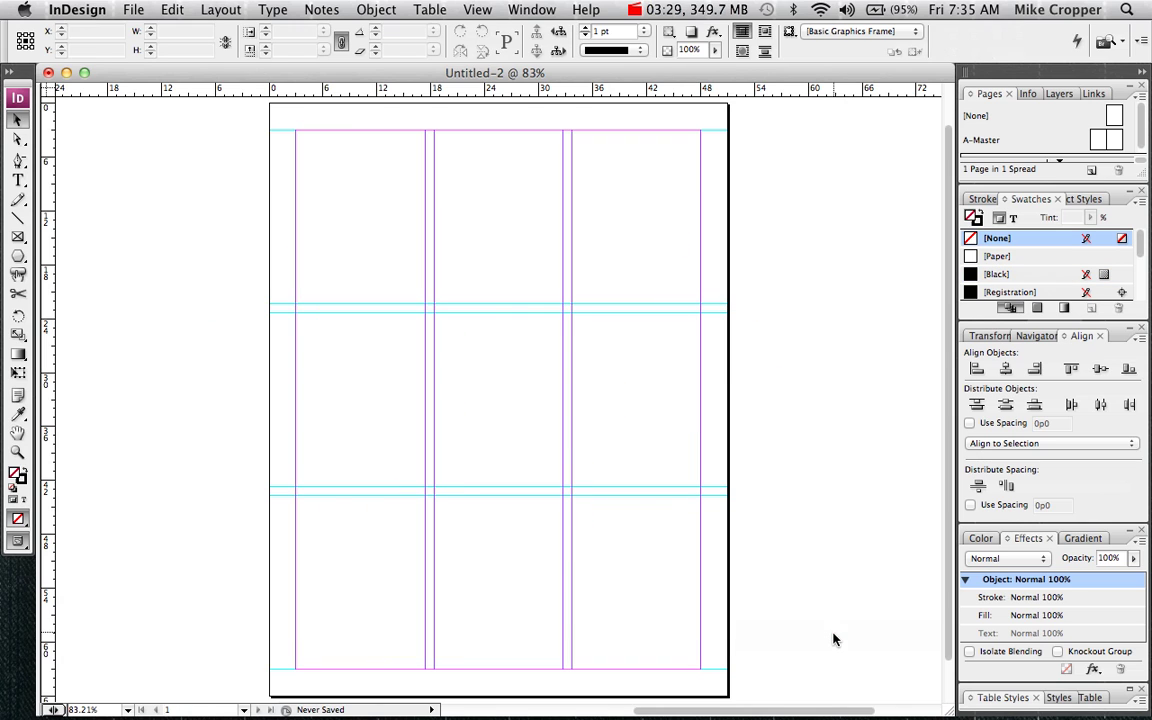
{"action": "left_click", "coordinate": [20, 256], "text": "alt"}
{"action": "left_click", "coordinate": [381, 214]}
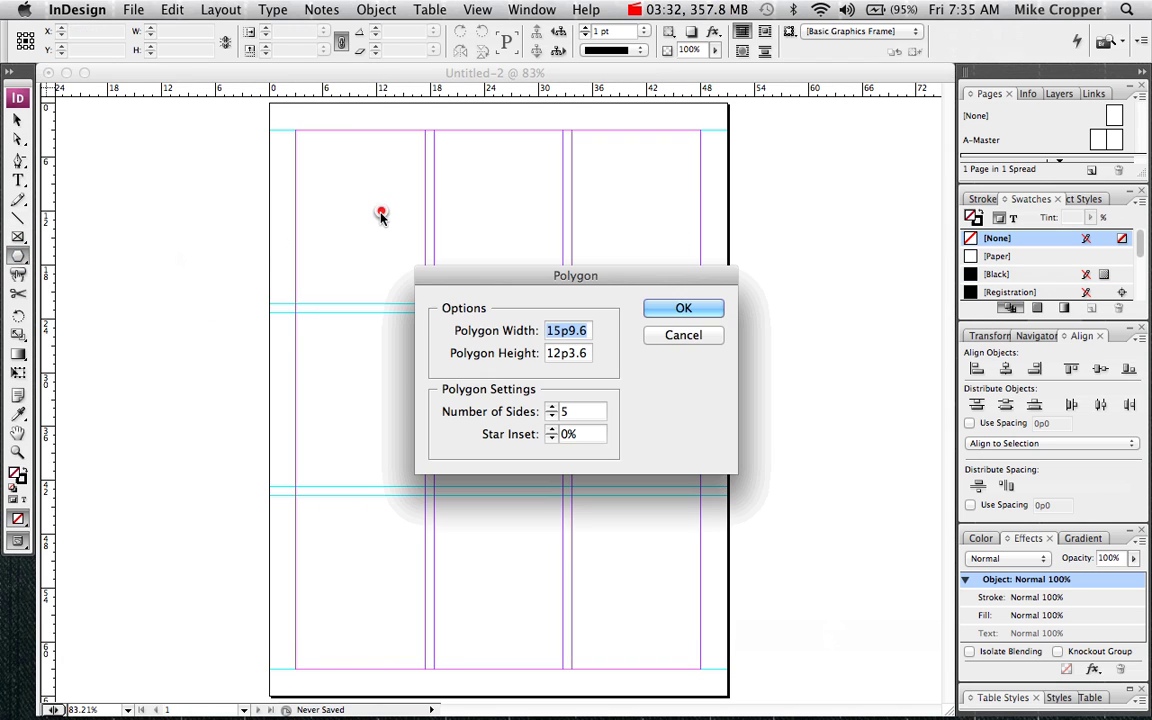
{"action": "double_click", "coordinate": [564, 412]}
{"action": "key", "text": "BackSpace"}
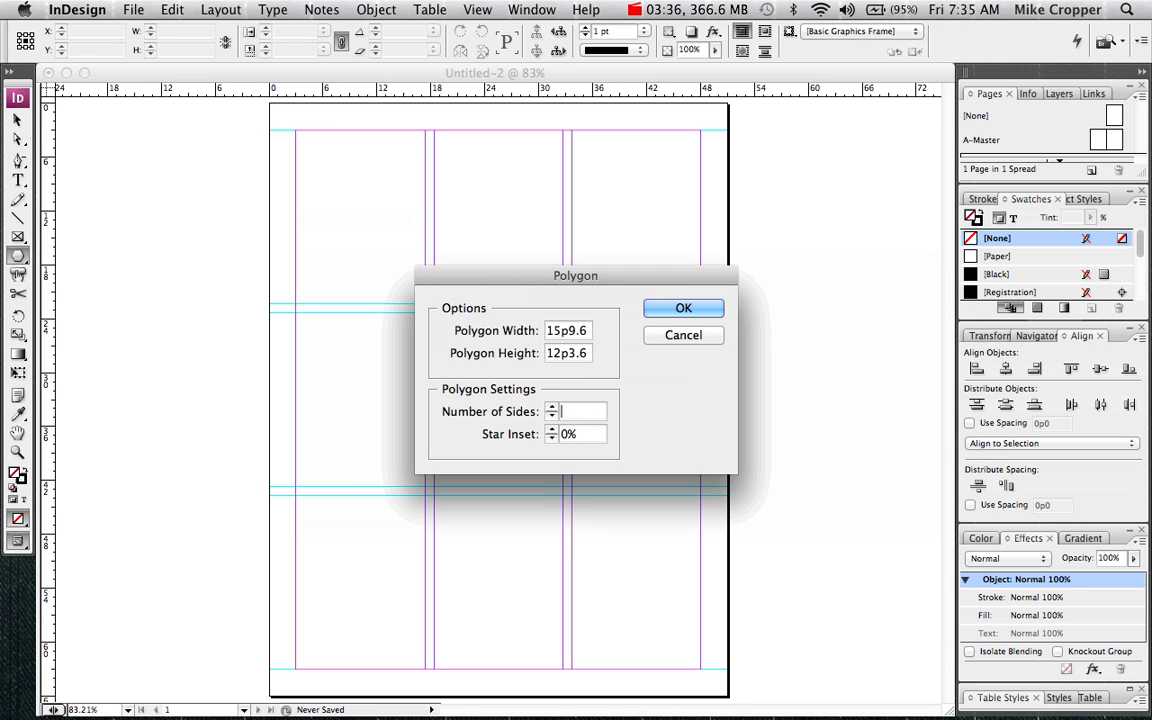
{"action": "type", "text": "8"}
{"action": "left_click", "coordinate": [656, 315]}
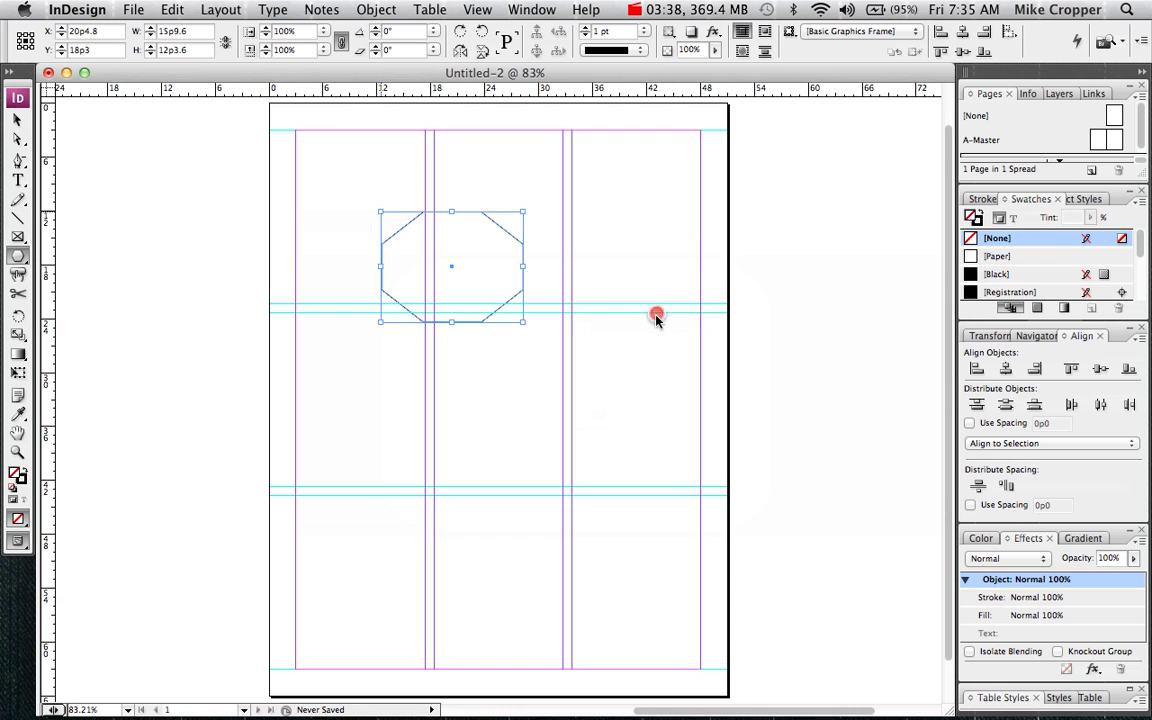
{"action": "left_click_drag", "start_coordinate": [1143, 255], "coordinate": [1142, 288]}
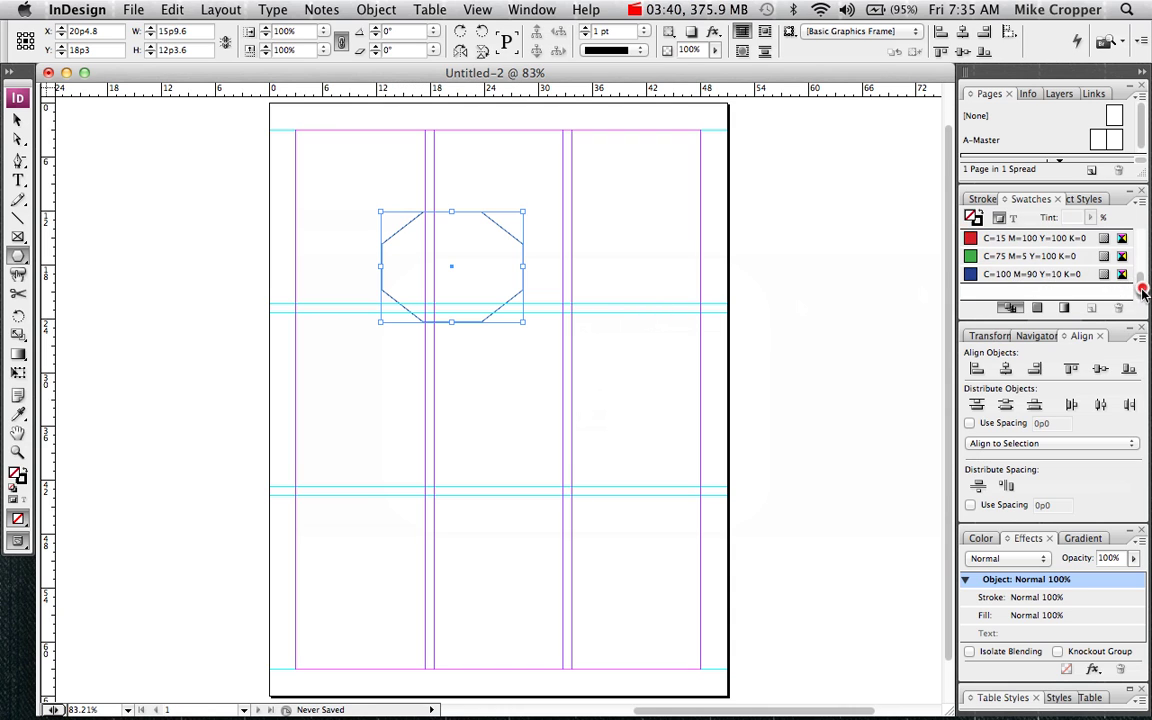
{"action": "left_click", "coordinate": [1030, 257]}
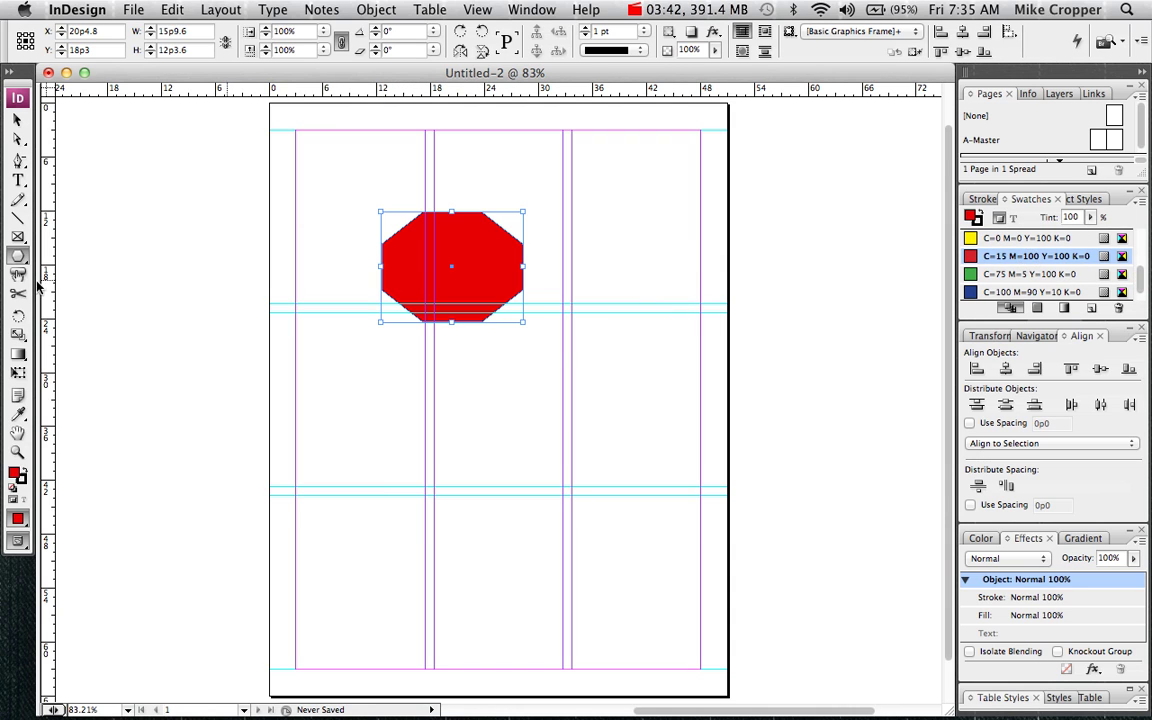
{"action": "left_click_drag", "start_coordinate": [17, 258], "coordinate": [91, 296]}
Step: Create a 3-sided polygon at the upper right and fill it with black
{"action": "left_click", "coordinate": [600, 284]}
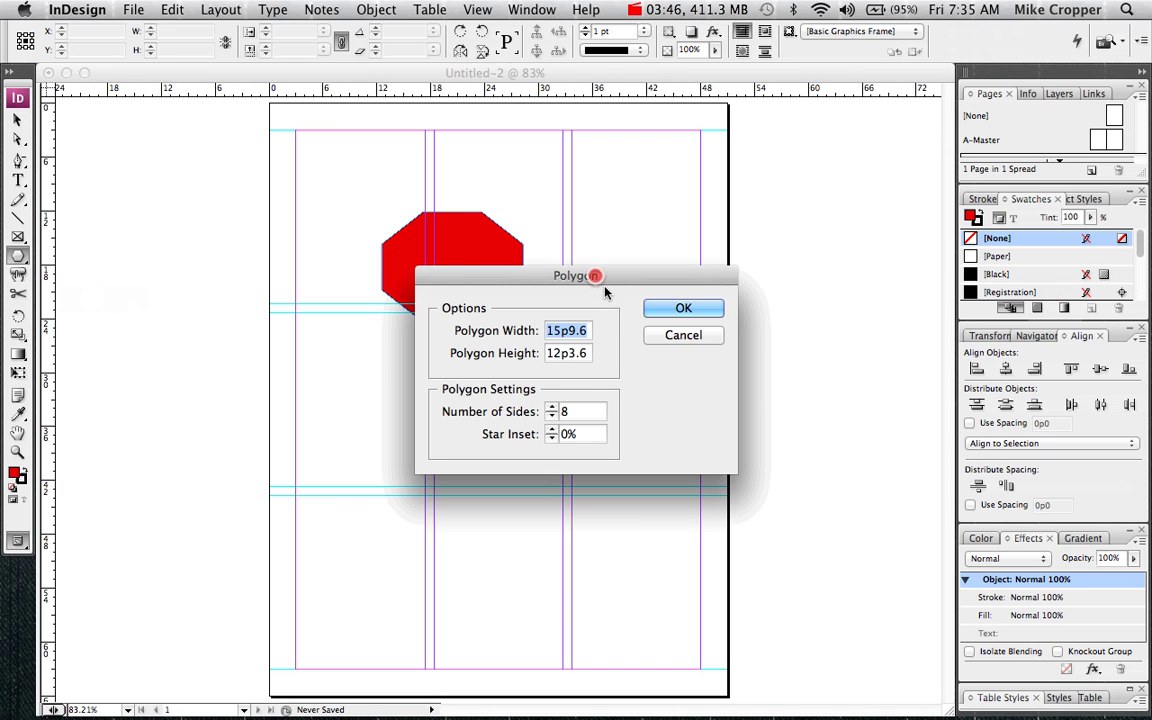
{"action": "double_click", "coordinate": [576, 417]}
{"action": "type", "text": "3"}
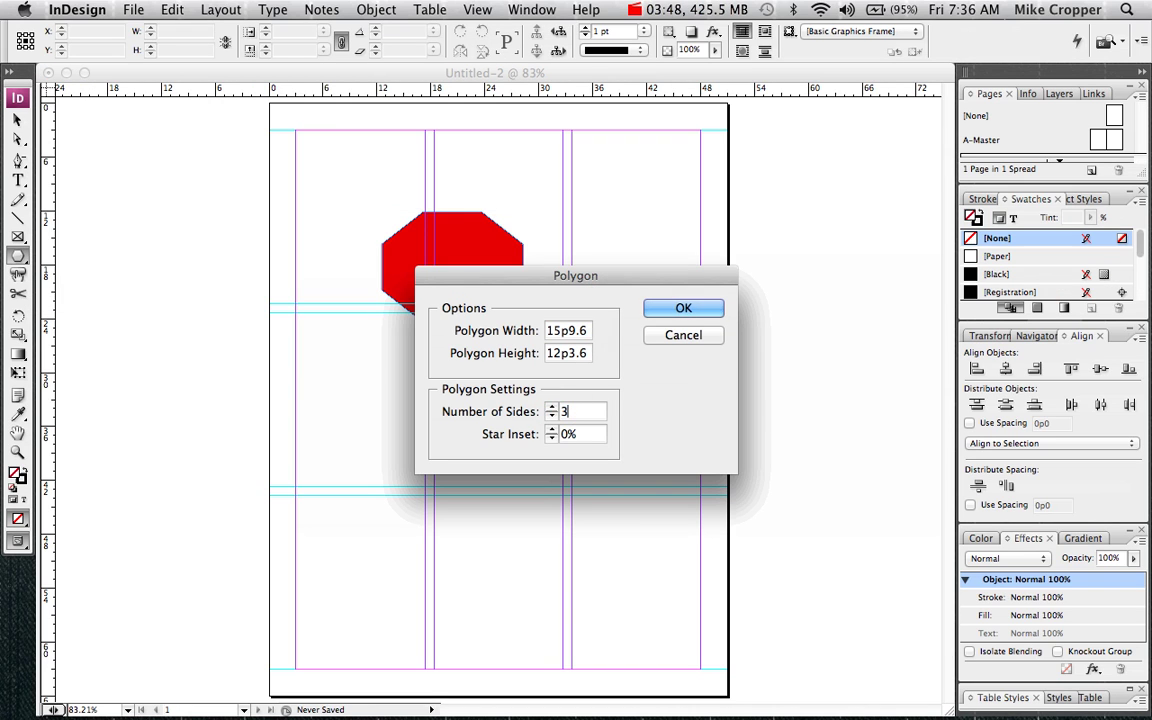
{"action": "left_click", "coordinate": [662, 309]}
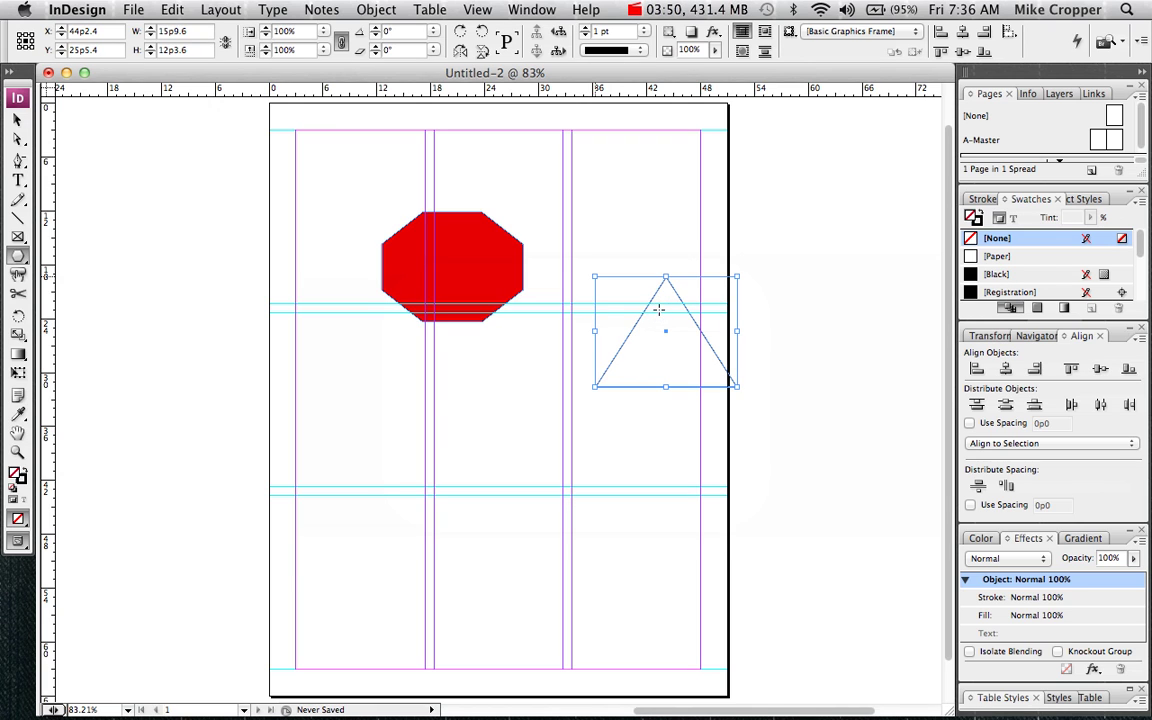
{"action": "left_click", "coordinate": [997, 274]}
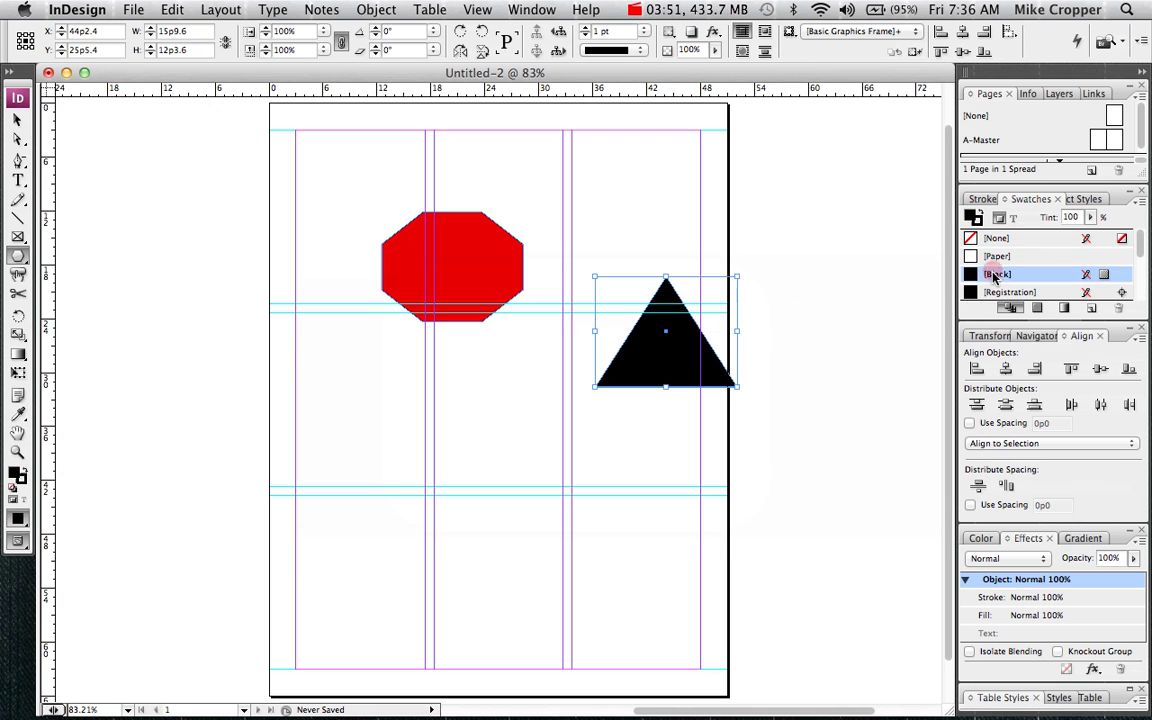
Step: Create a black five-pointed star with 5 sides and 45% star inset below the octagon
{"action": "left_click", "coordinate": [311, 372]}
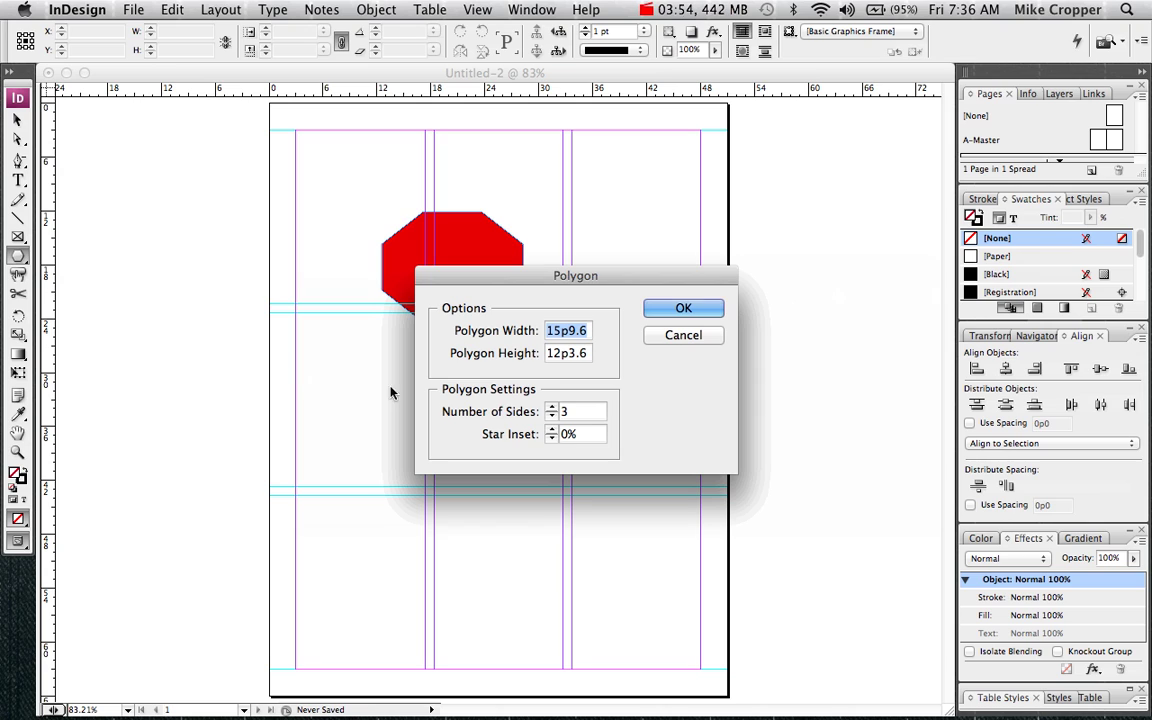
{"action": "left_click", "coordinate": [575, 413]}
{"action": "key", "text": "BackSpace"}
{"action": "type", "text": "5"}
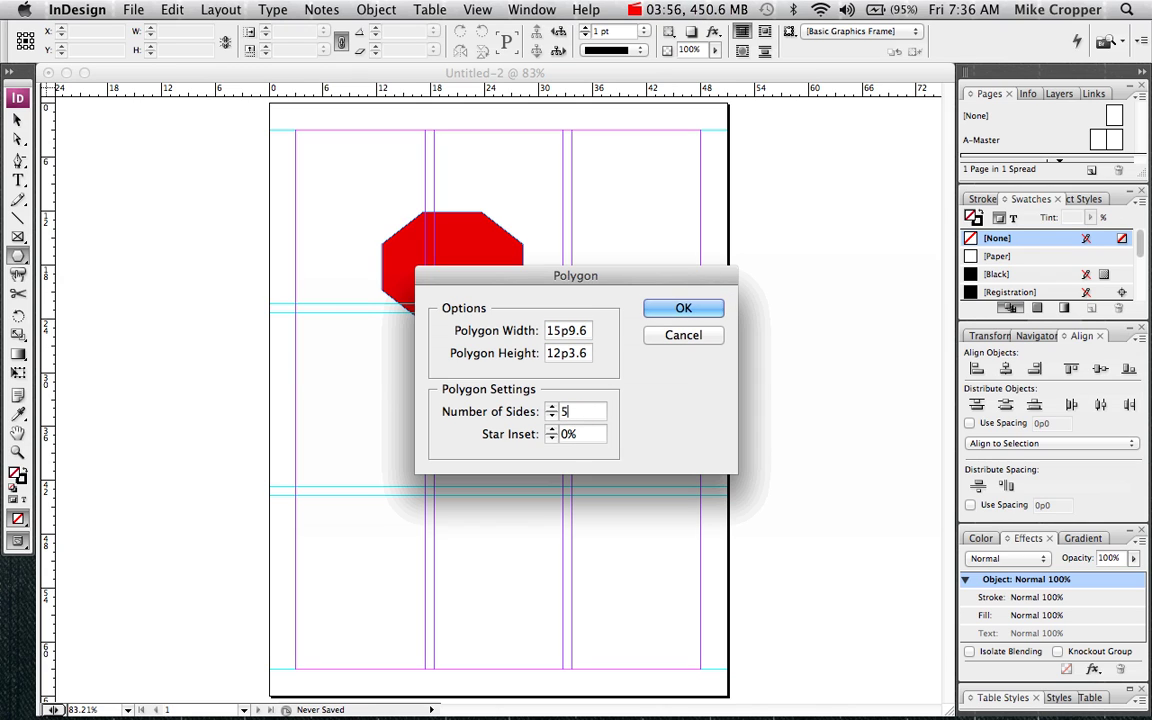
{"action": "double_click", "coordinate": [570, 434]}
{"action": "key", "text": "BackSpace"}
{"action": "type", "text": "45"}
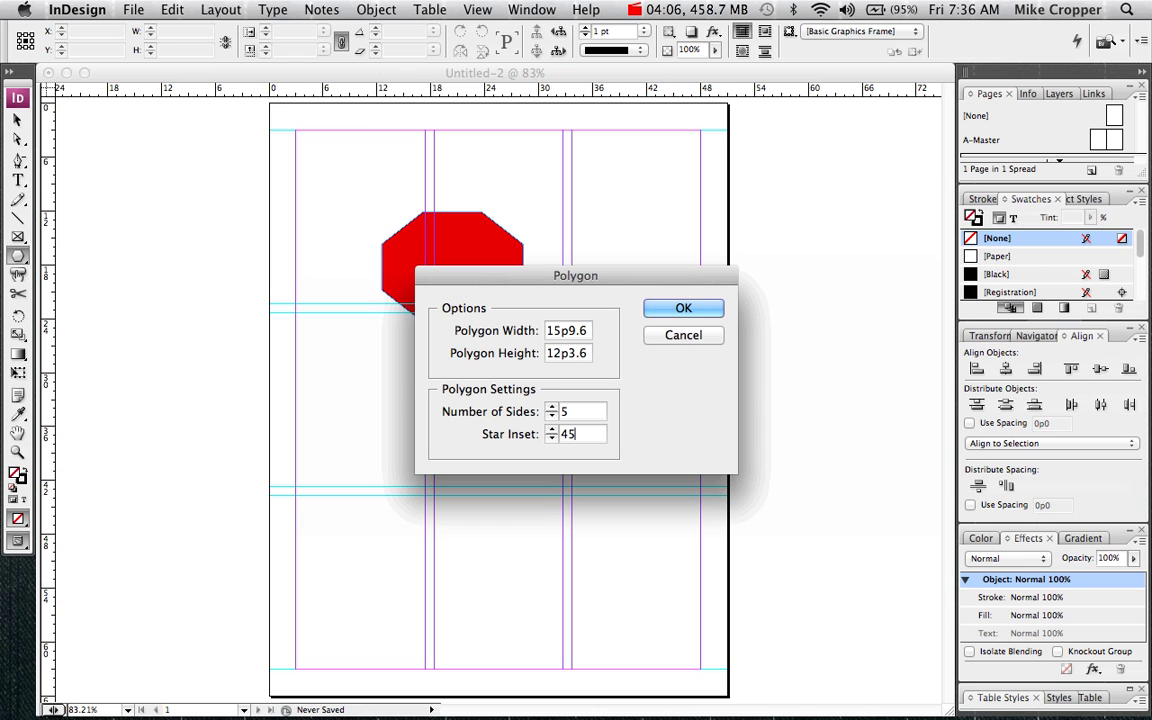
{"action": "left_click", "coordinate": [667, 313]}
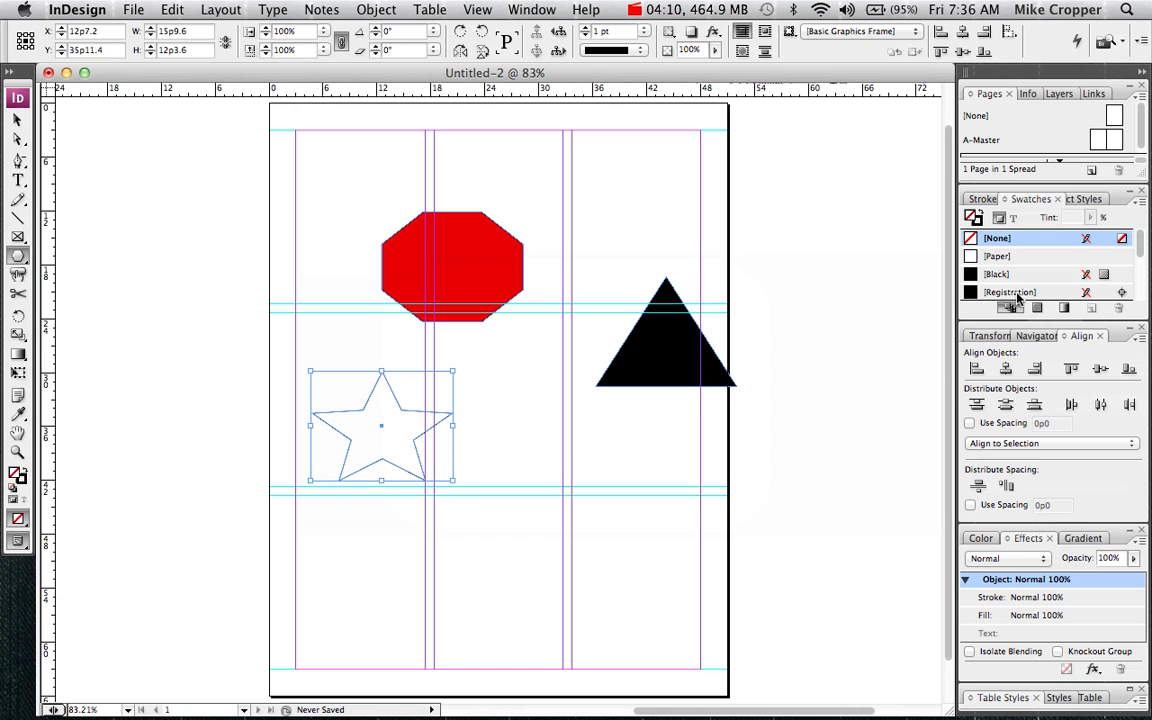
{"action": "left_click", "coordinate": [998, 277]}
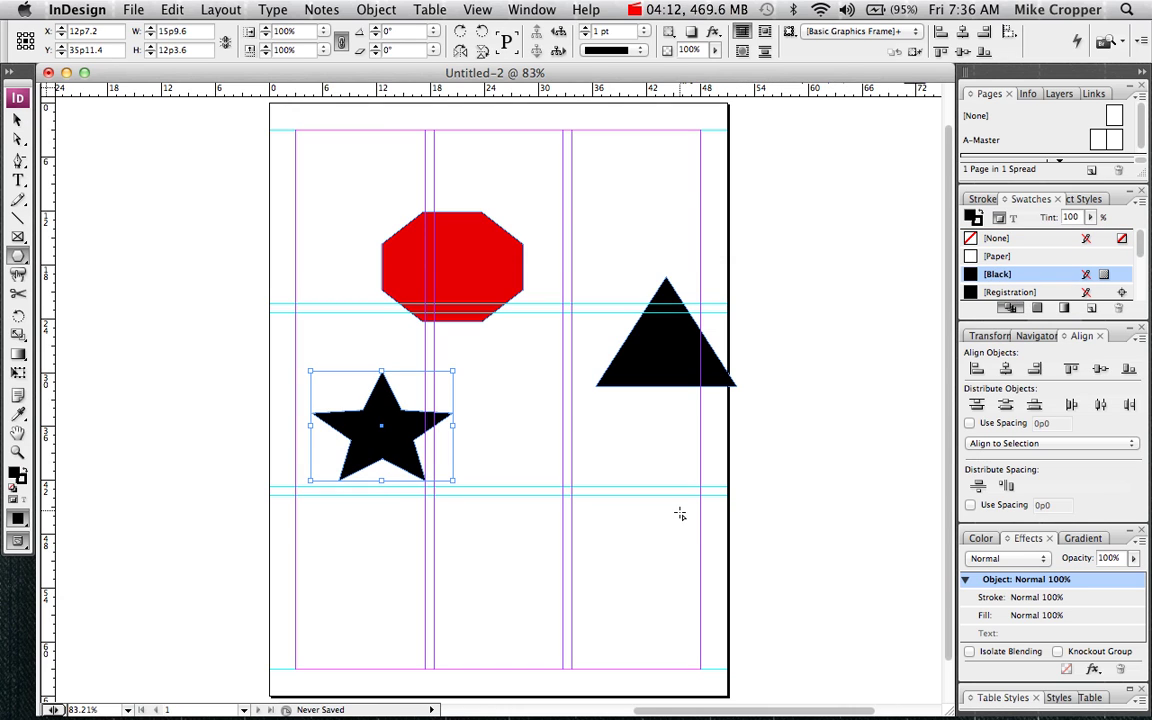
{"action": "left_click", "coordinate": [533, 445]}
Step: Create a polygon with 100 sides and 90% star inset at the lower right
{"action": "left_click", "coordinate": [575, 412]}
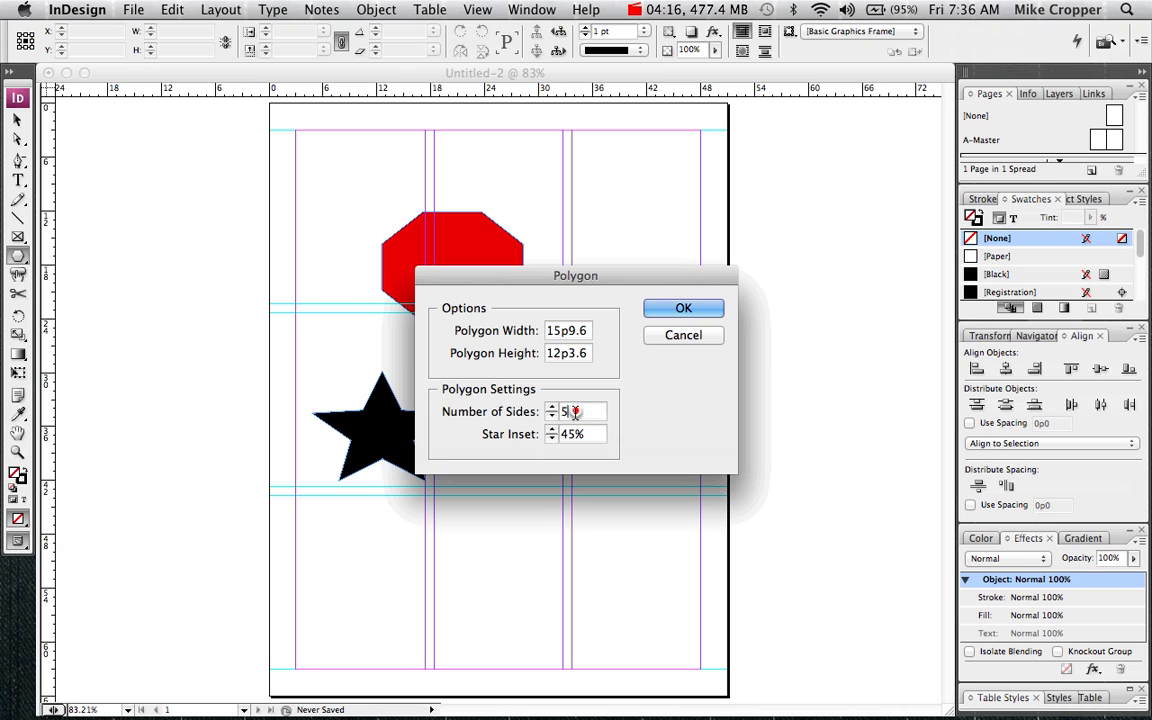
{"action": "type", "text": "100"}
{"action": "key", "text": "Tab"}
{"action": "type", "text": "90"}
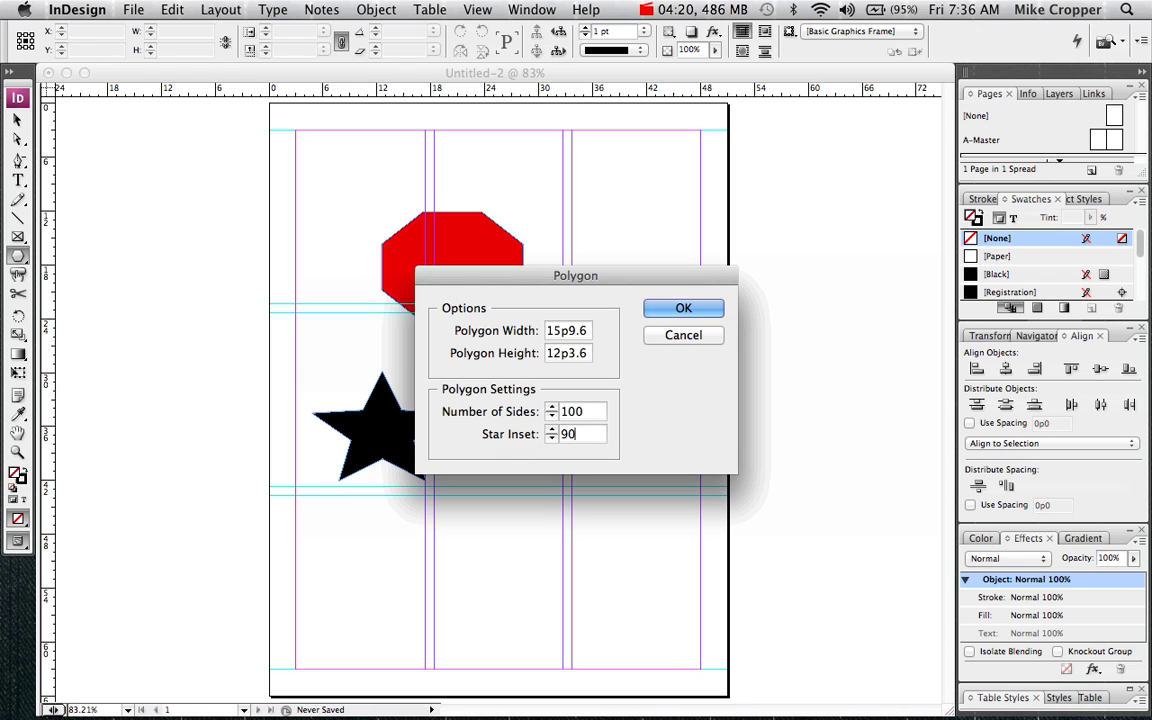
{"action": "left_click", "coordinate": [681, 310]}
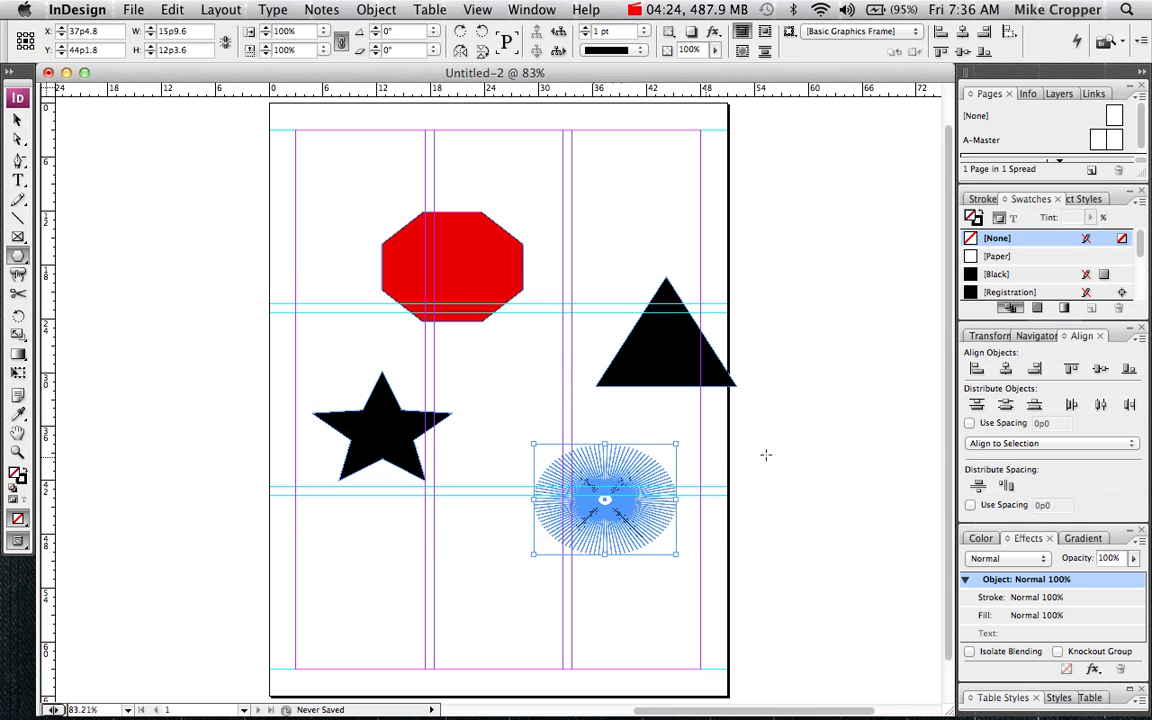
Step: Give the starburst a magenta (C=0 M=100 Y=0 K=0) stroke, checking it in Preview mode
{"action": "key", "text": "v"}
{"action": "left_click", "coordinate": [747, 522]}
{"action": "key", "text": "w"}
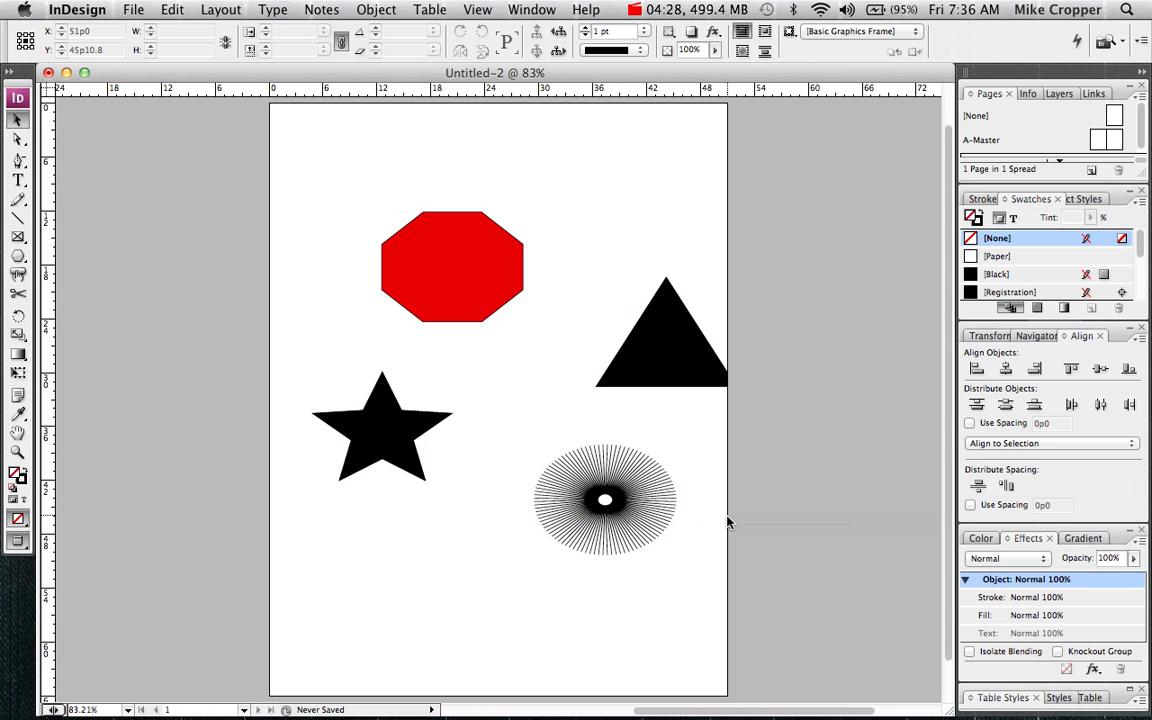
{"action": "left_click", "coordinate": [673, 525]}
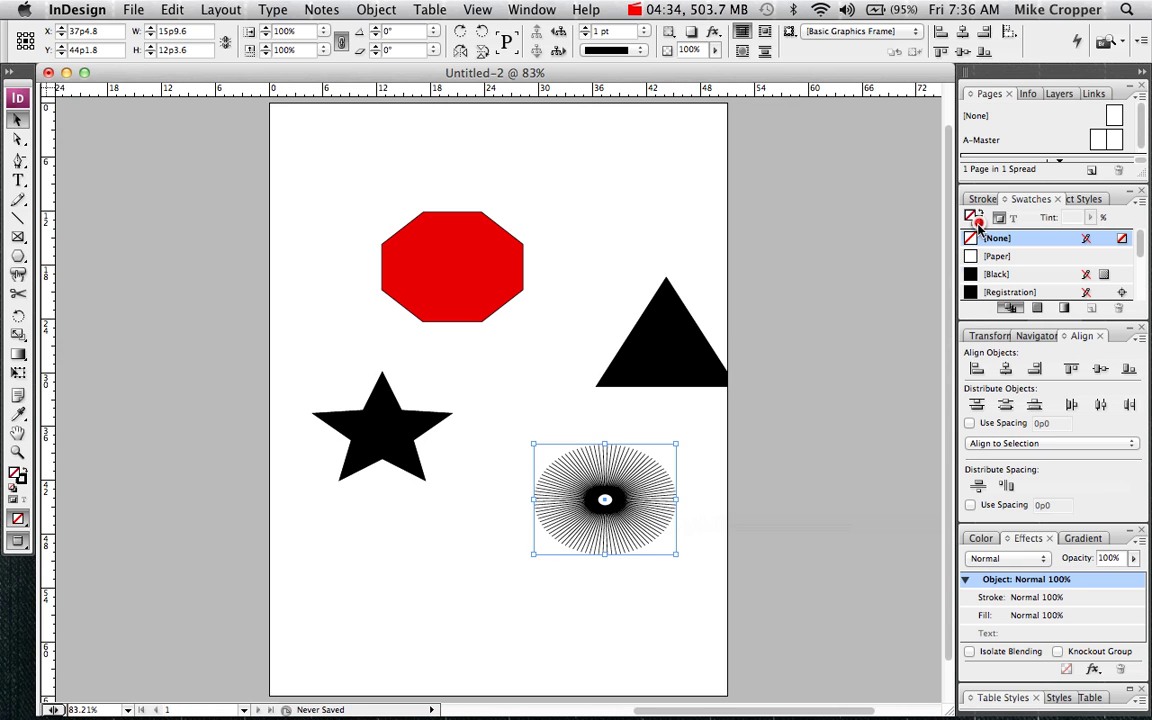
{"action": "scroll", "coordinate": [1145, 256], "scroll_direction": "down", "scroll_amount": 5}
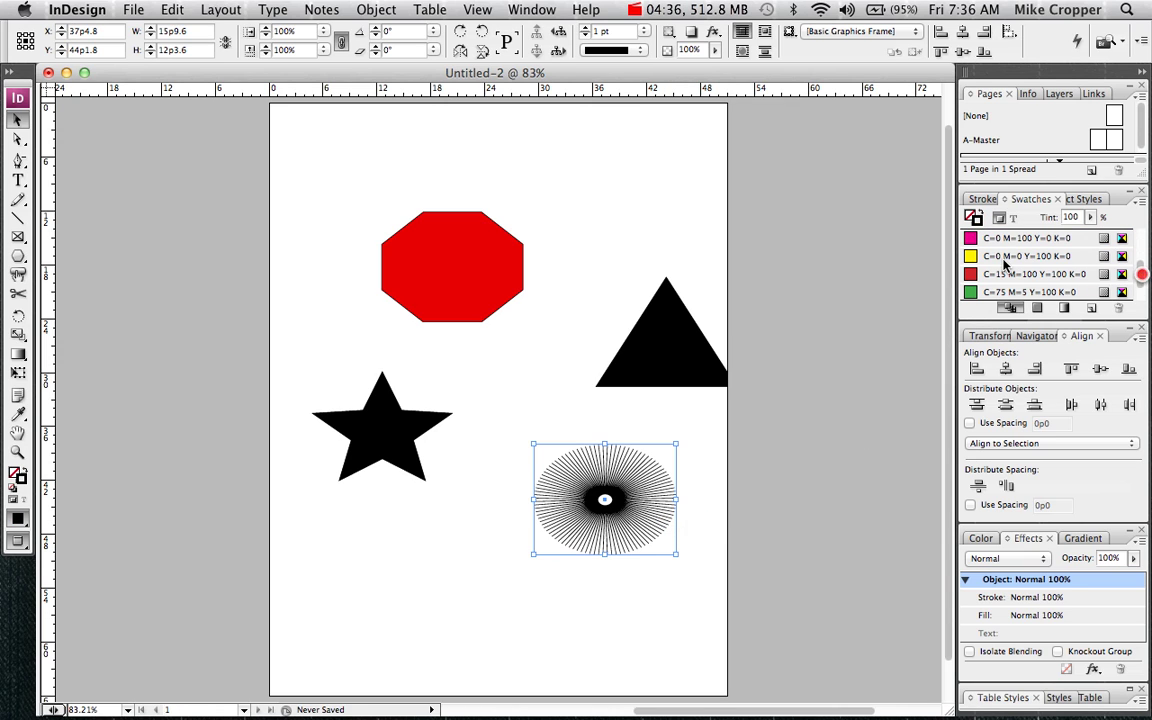
{"action": "left_click", "coordinate": [993, 238]}
{"action": "left_click", "coordinate": [719, 597]}
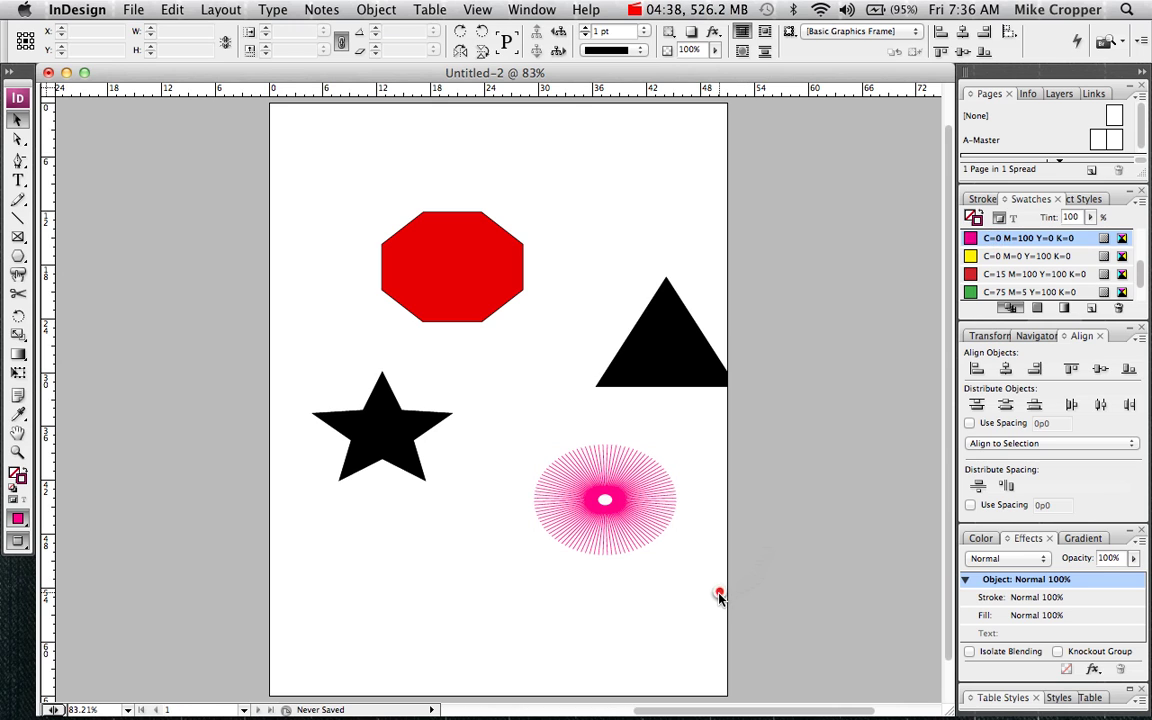
{"action": "key", "text": "w"}
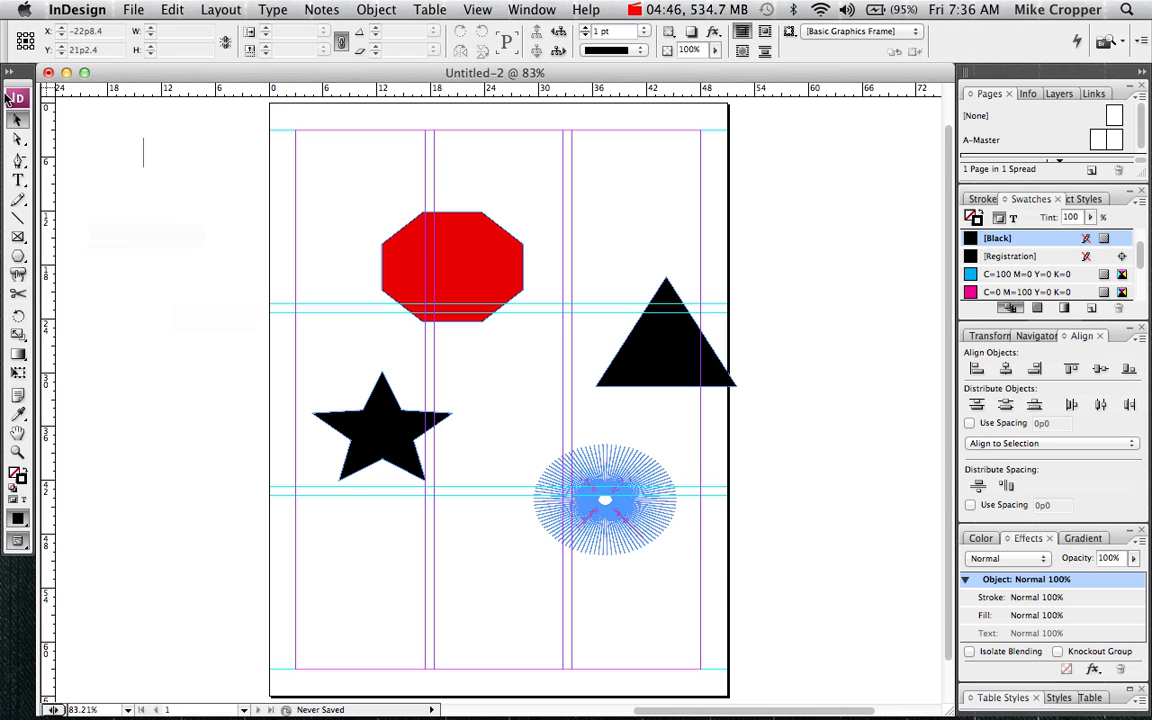
Step: Rotate the starburst about its centre by about 13°
{"action": "left_click", "coordinate": [609, 488]}
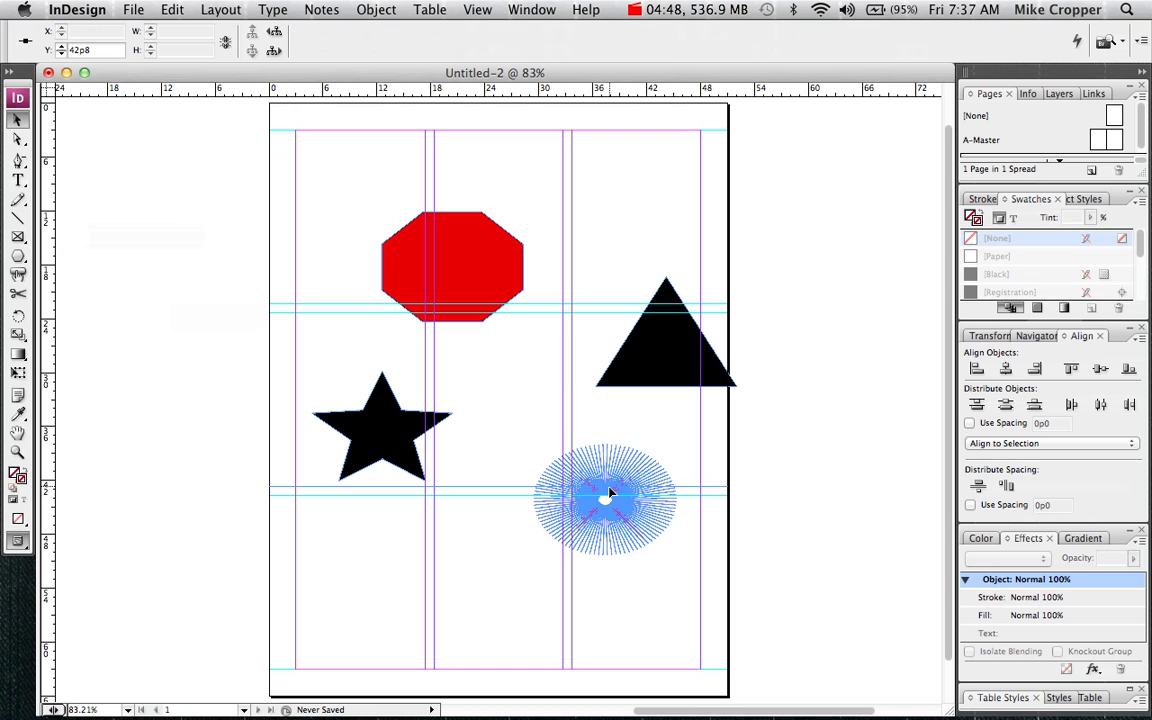
{"action": "left_click", "coordinate": [610, 458]}
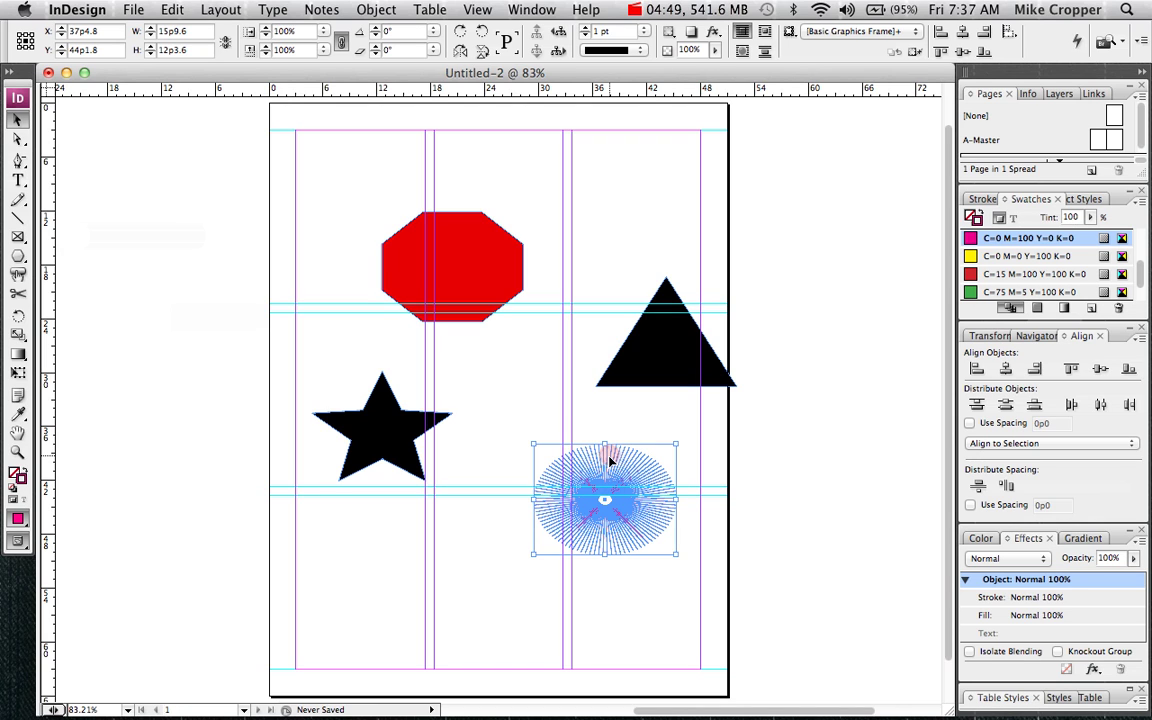
{"action": "left_click", "coordinate": [19, 318]}
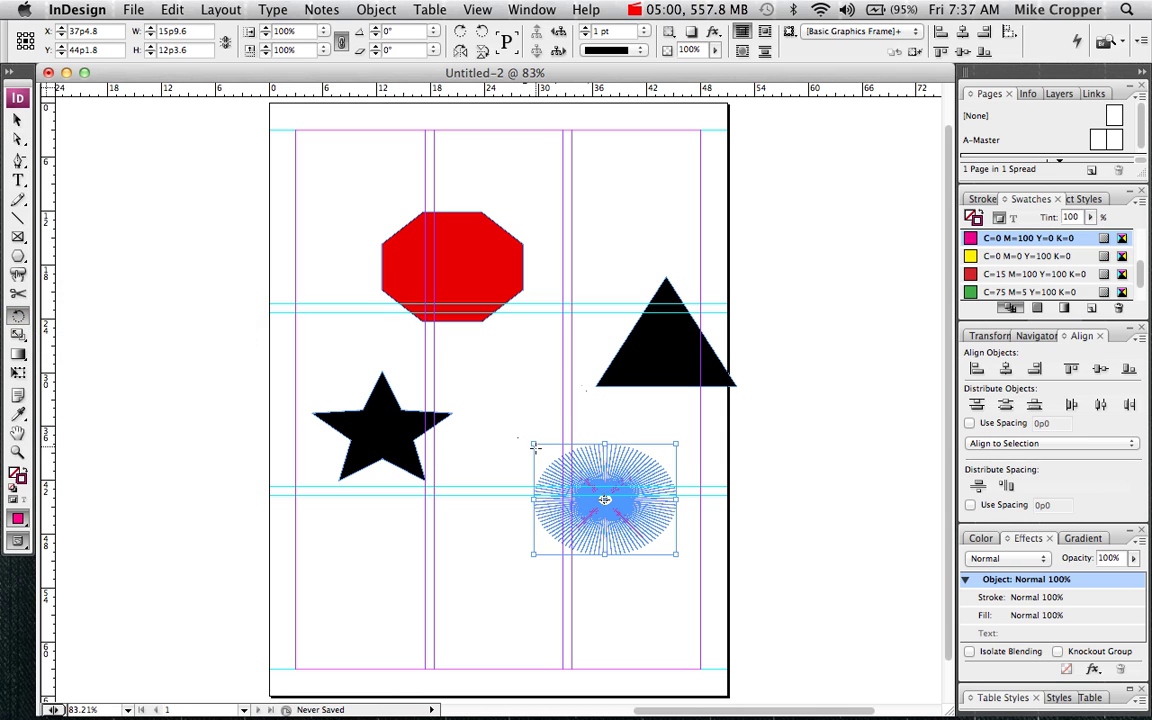
{"action": "mouse_move", "coordinate": [535, 447]}
{"action": "left_mouse_down"}
{"action": "mouse_move", "coordinate": [509, 519]}
{"action": "mouse_move", "coordinate": [520, 464]}
{"action": "left_mouse_up"}
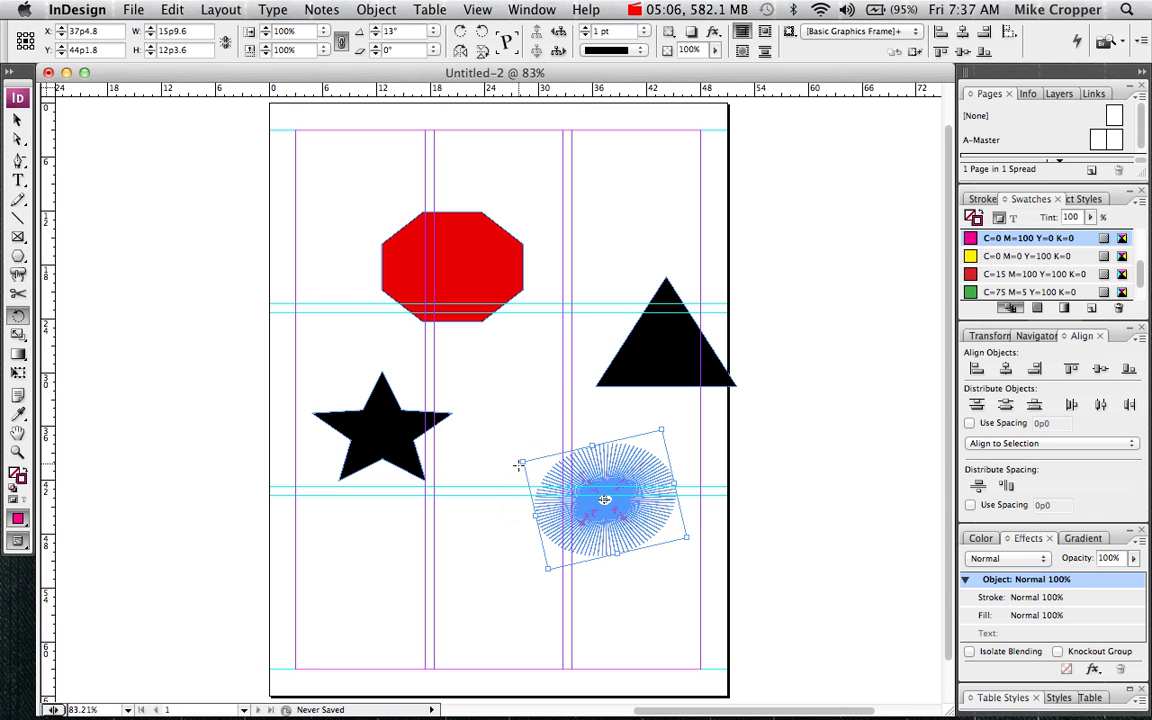
Step: Tilt the black star to roughly 42° with the Rotate tool
{"action": "key", "text": "v"}
{"action": "left_click", "coordinate": [395, 410]}
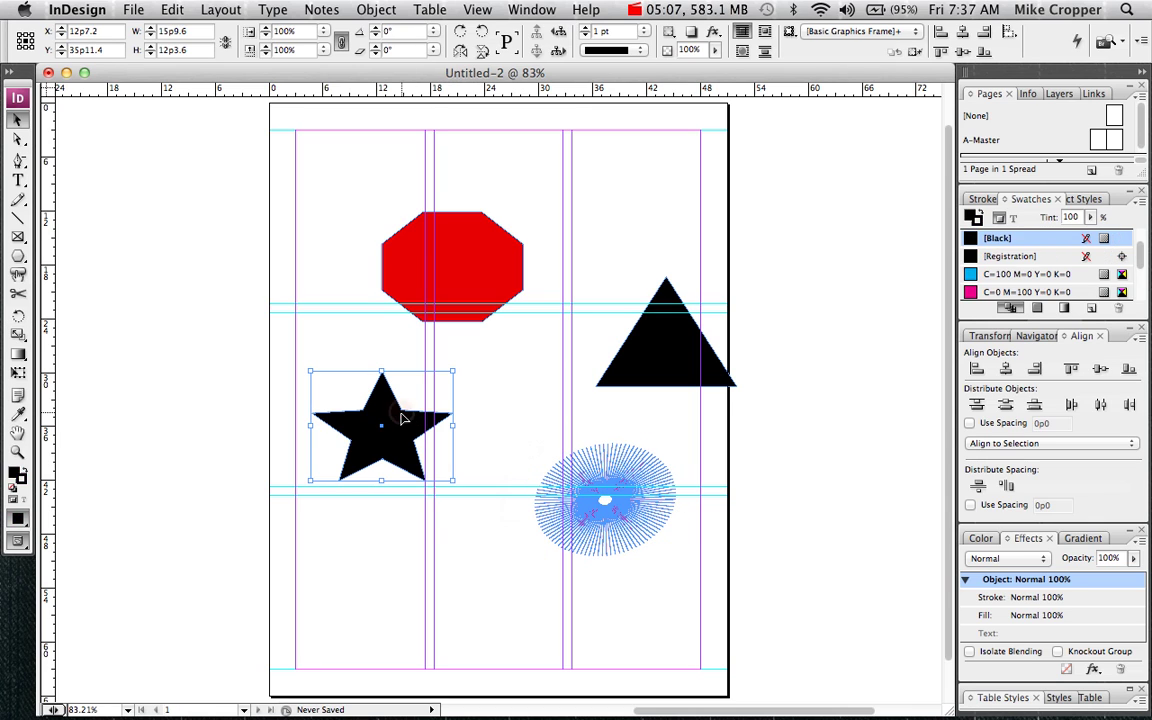
{"action": "left_click", "coordinate": [18, 314]}
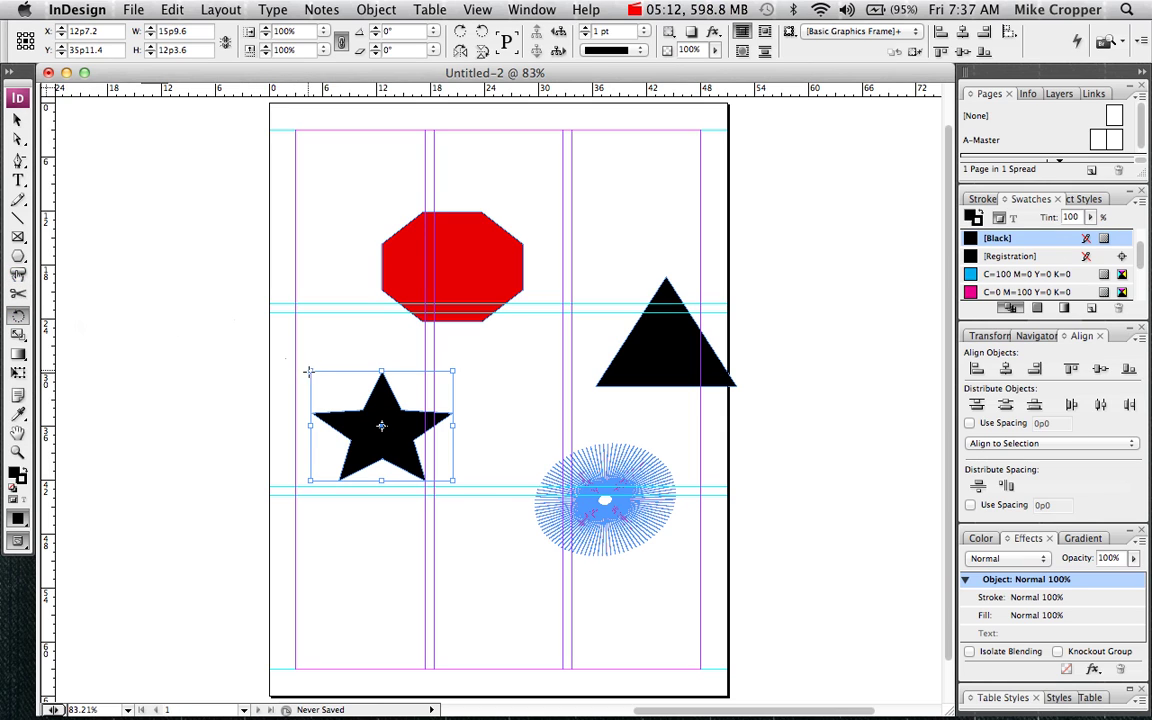
{"action": "left_click_drag", "start_coordinate": [310, 371], "coordinate": [300, 437]}
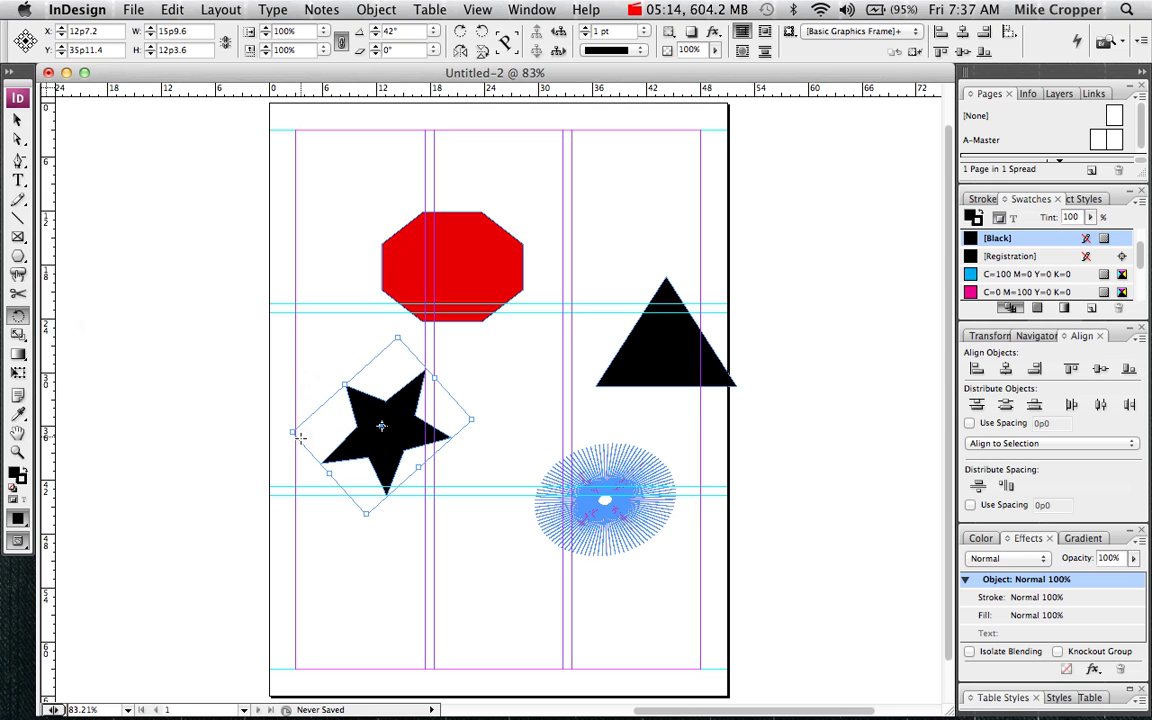